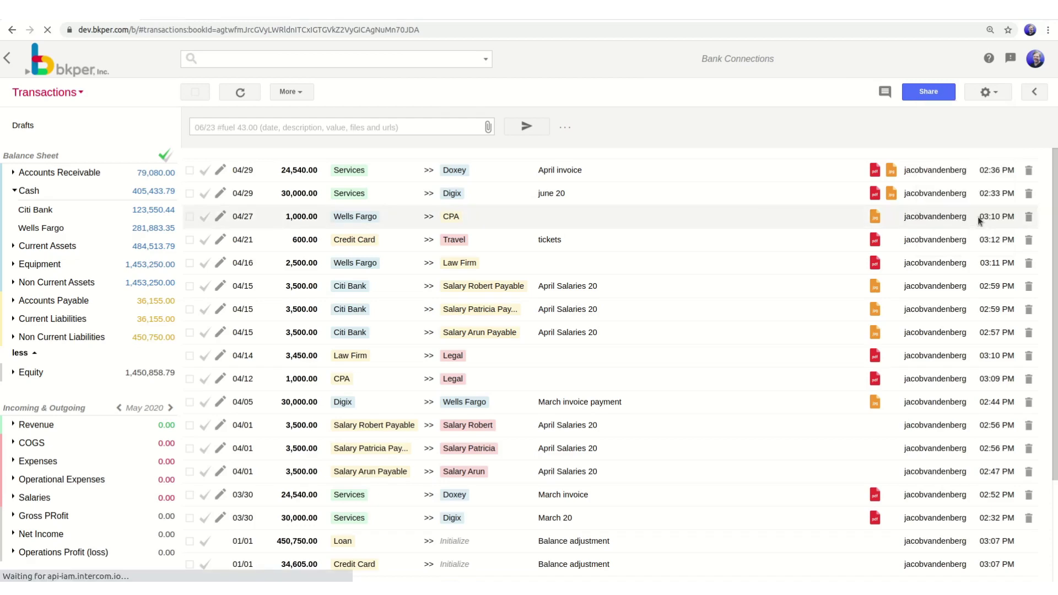
Show the Banks (beta) world map of connectable institutions from the book's Automations page.
{"action": "left_click", "coordinate": [64, 168]}
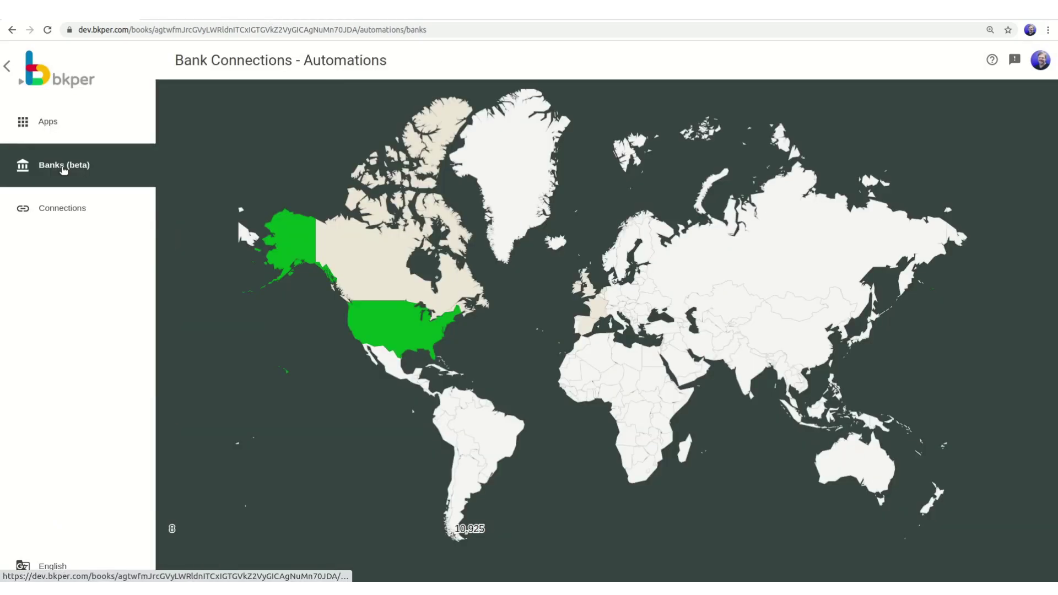
{"action": "mouse_move", "coordinate": [577, 291]}
{"action": "mouse_move", "coordinate": [604, 316]}
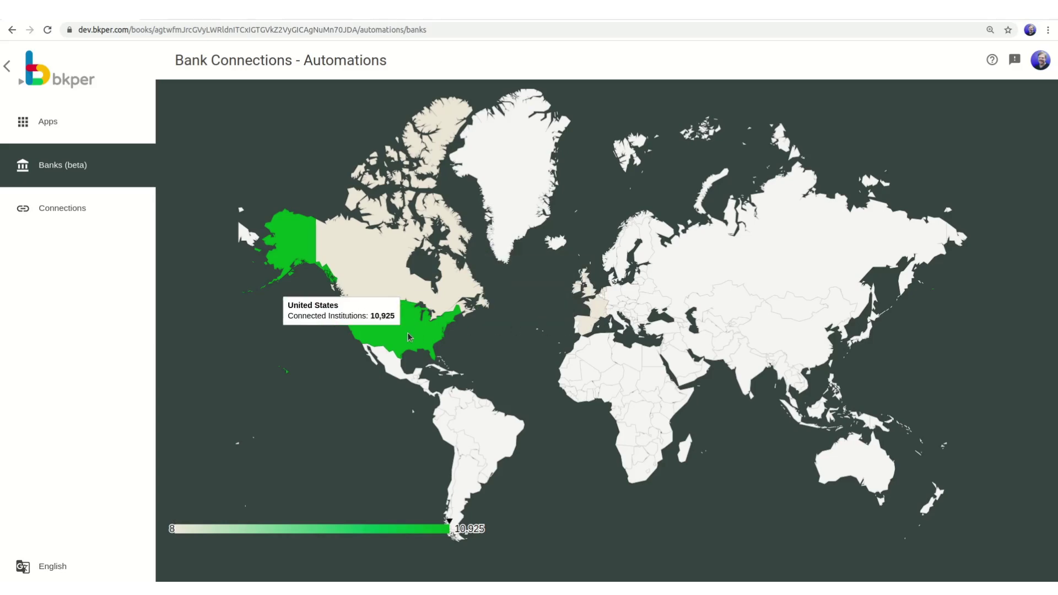
Start a United States Plaid connection and pick Citi from a 'citi' search.
{"action": "left_click", "coordinate": [409, 336]}
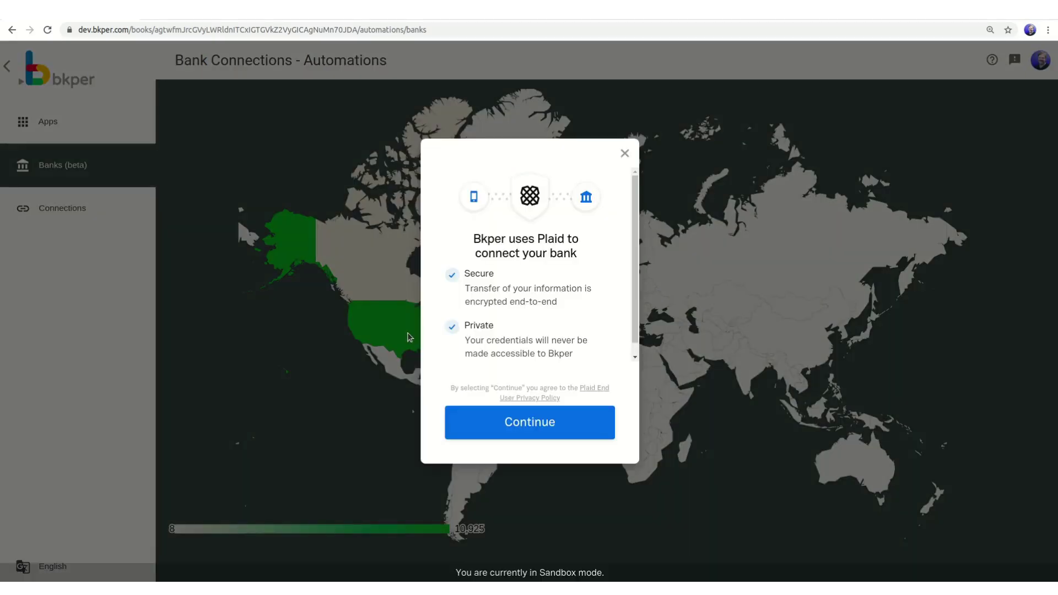
{"action": "left_click", "coordinate": [533, 431]}
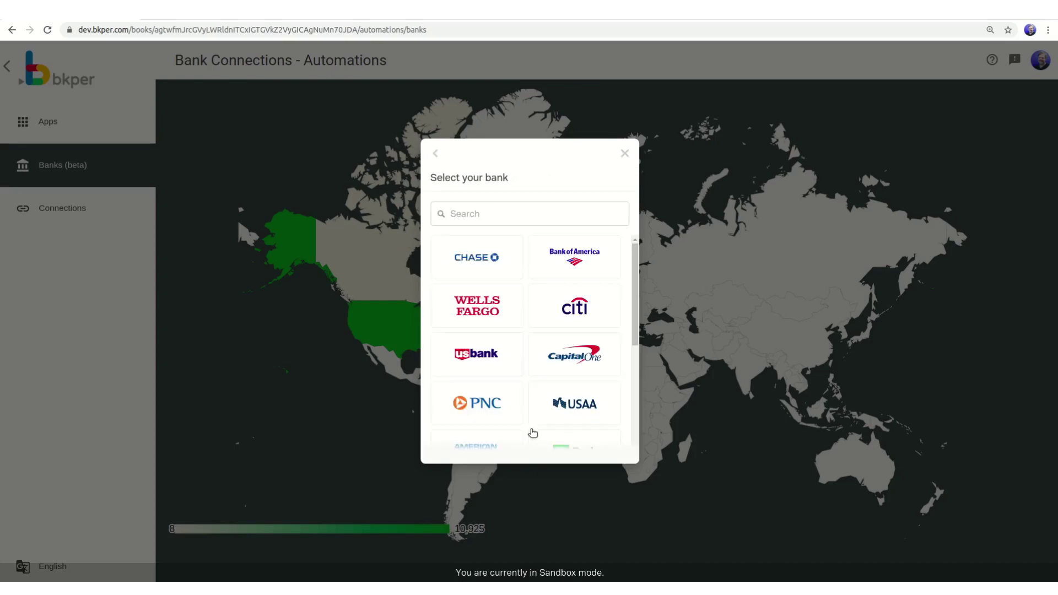
{"action": "left_click", "coordinate": [521, 215]}
{"action": "type", "text": "citi"}
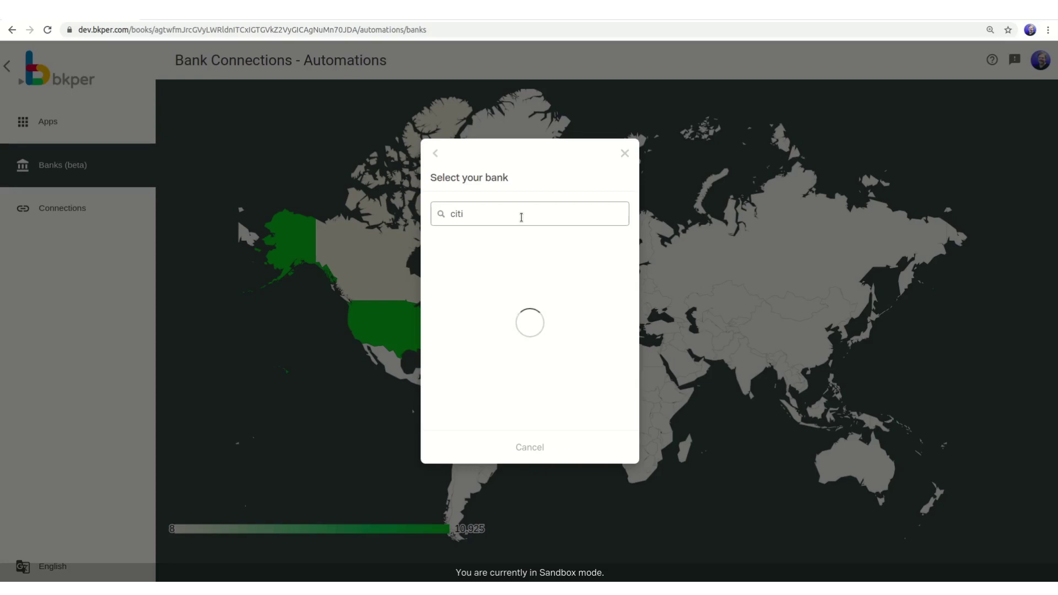
{"action": "left_click", "coordinate": [479, 253]}
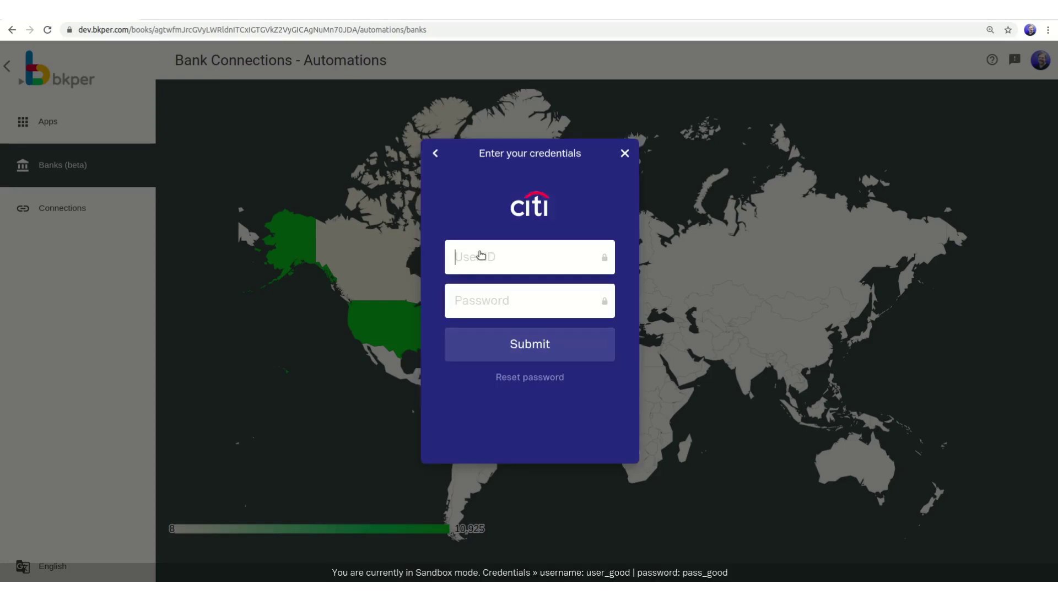
Log in to Citi with the sandbox username and password and confirm the successful connection.
{"action": "type", "text": "user_good"}
{"action": "left_click", "coordinate": [462, 301]}
{"action": "type", "text": "pass"}
{"action": "left_click", "coordinate": [471, 350]}
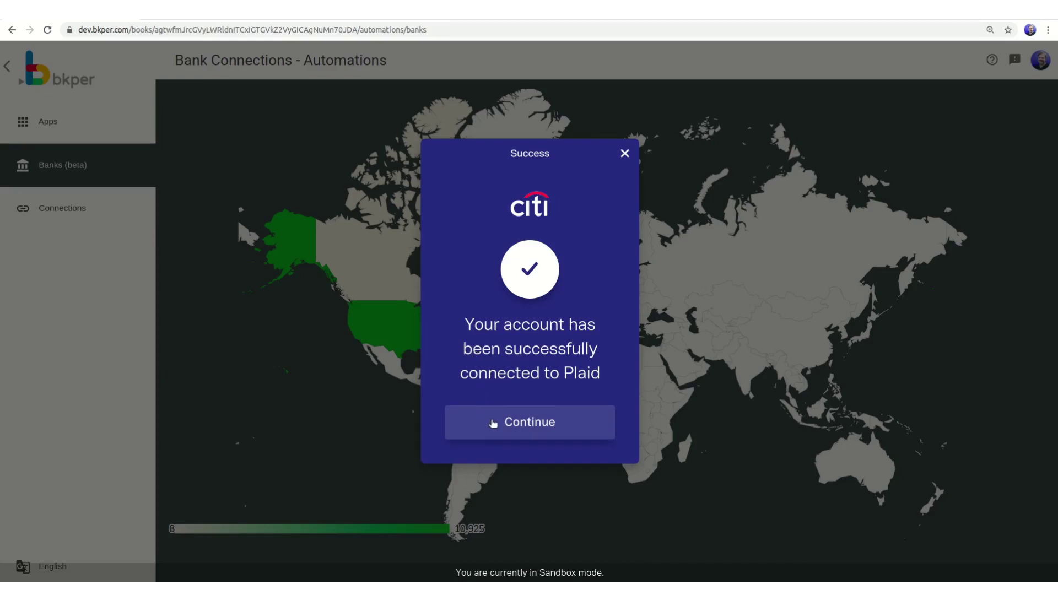
{"action": "left_click", "coordinate": [493, 424]}
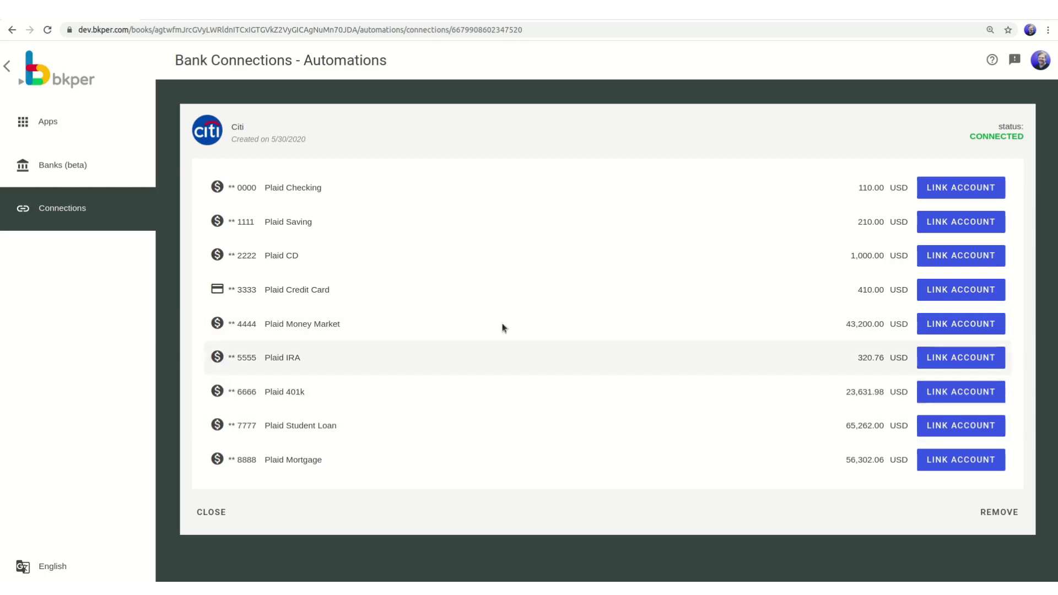
Link Plaid Checking to the Citi Bank book account with 30 days of history and save.
{"action": "left_click", "coordinate": [961, 189]}
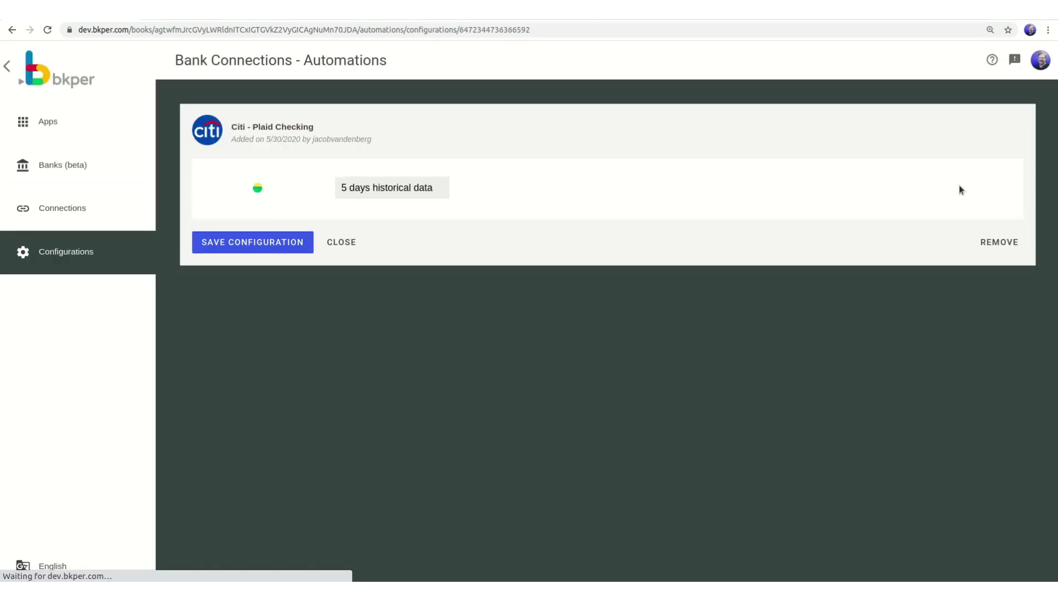
{"action": "left_click", "coordinate": [347, 193]}
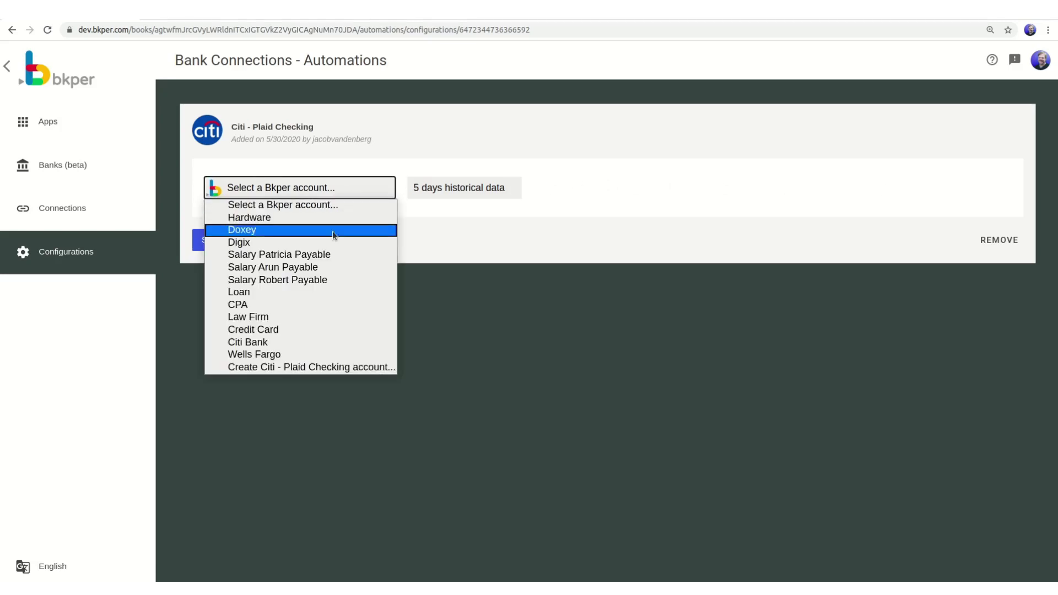
{"action": "left_click", "coordinate": [243, 346]}
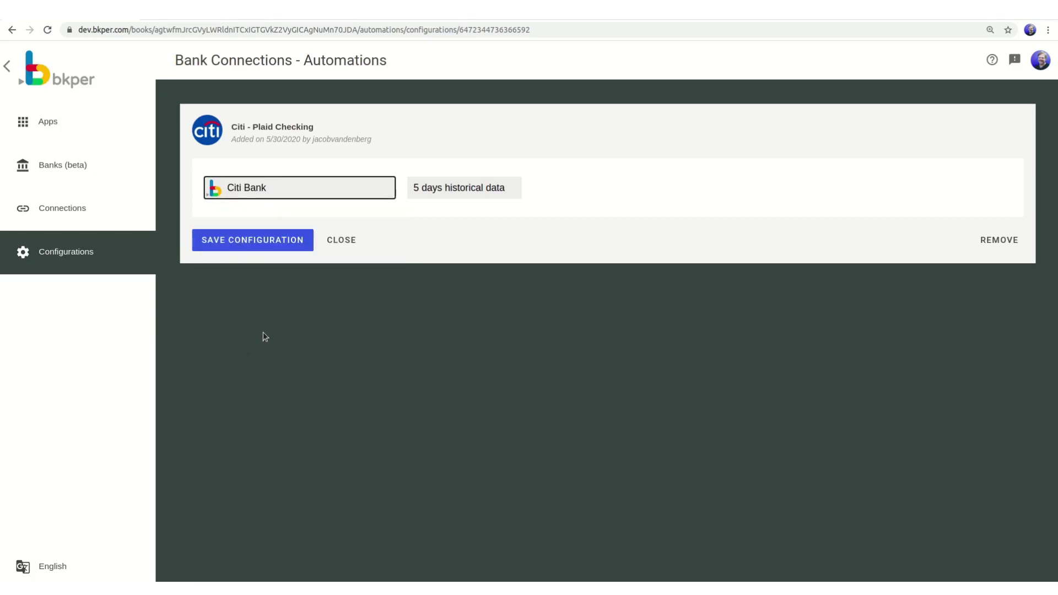
{"action": "left_click", "coordinate": [493, 193]}
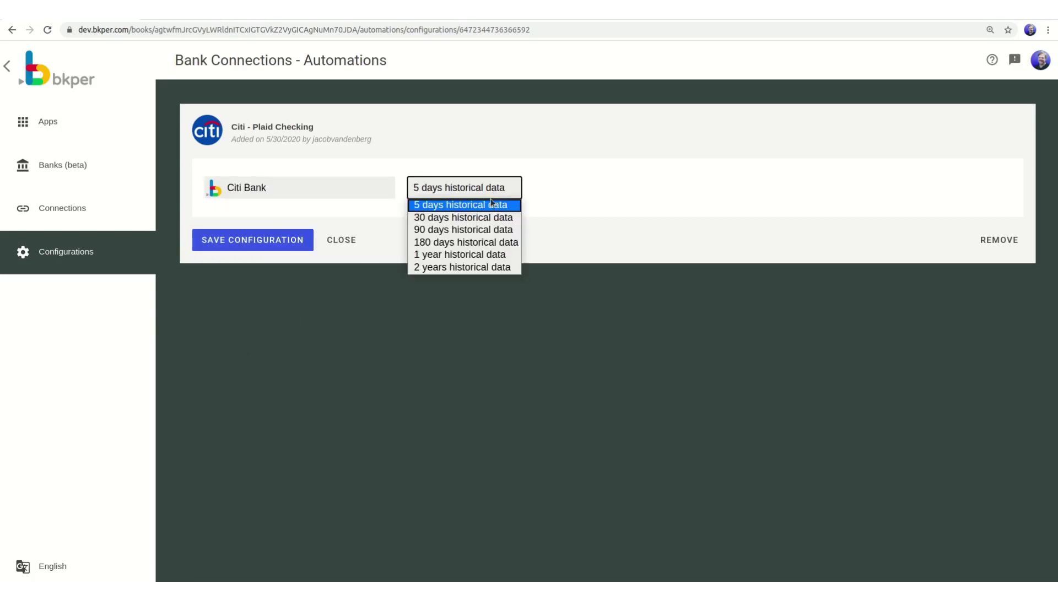
{"action": "left_click", "coordinate": [486, 223]}
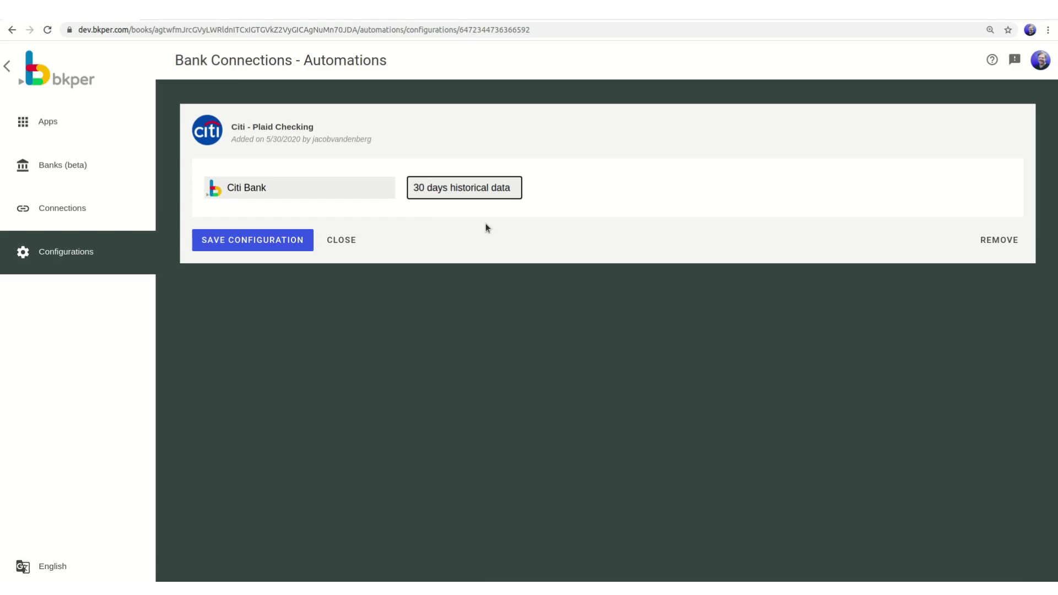
{"action": "left_click", "coordinate": [272, 242]}
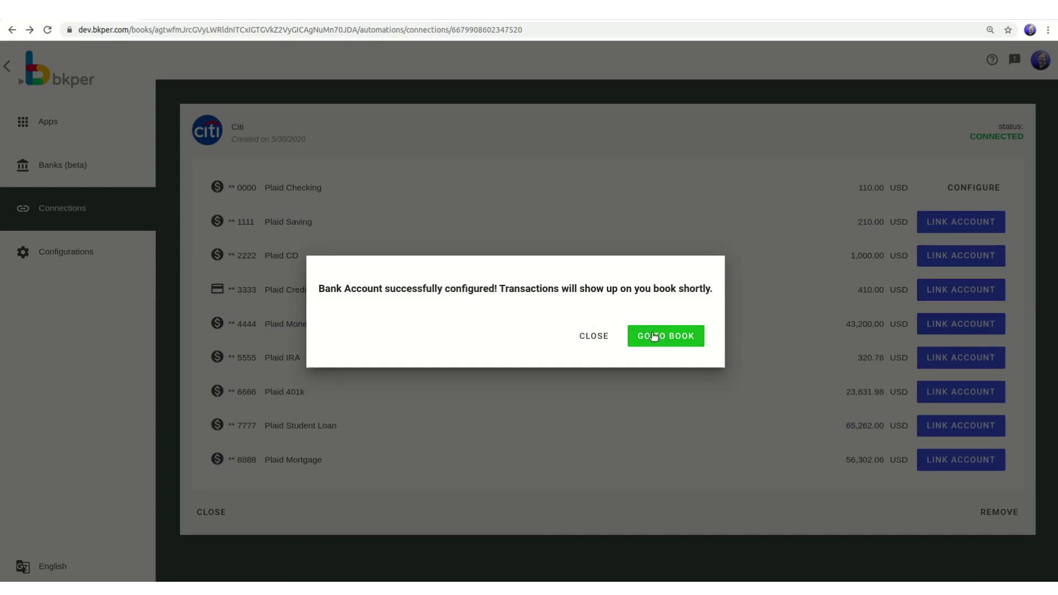
Dismiss the success message and return to the book's transactions list.
{"action": "left_click", "coordinate": [592, 337]}
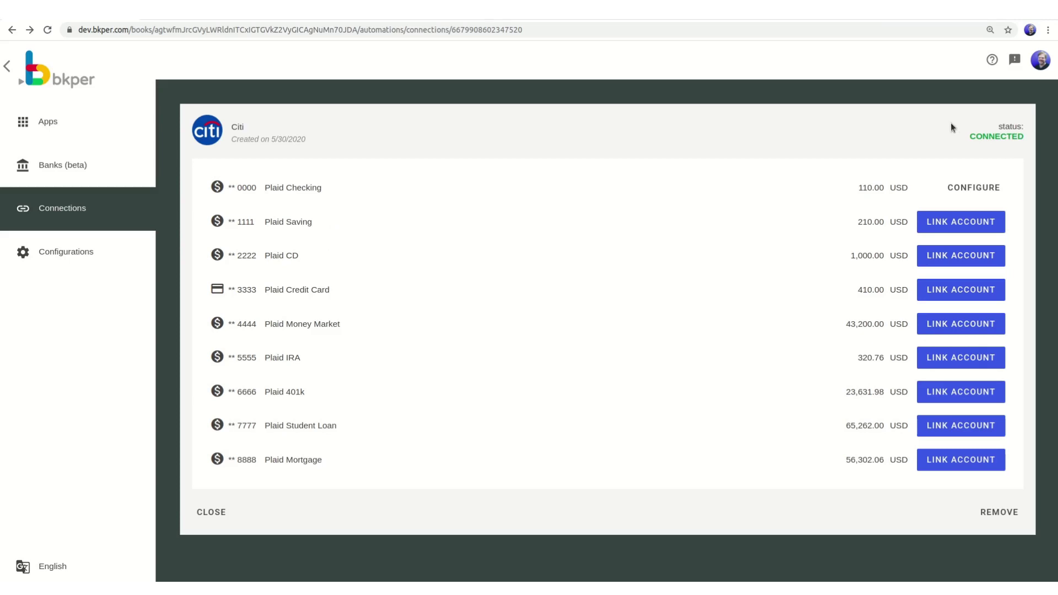
{"action": "left_click", "coordinate": [8, 67]}
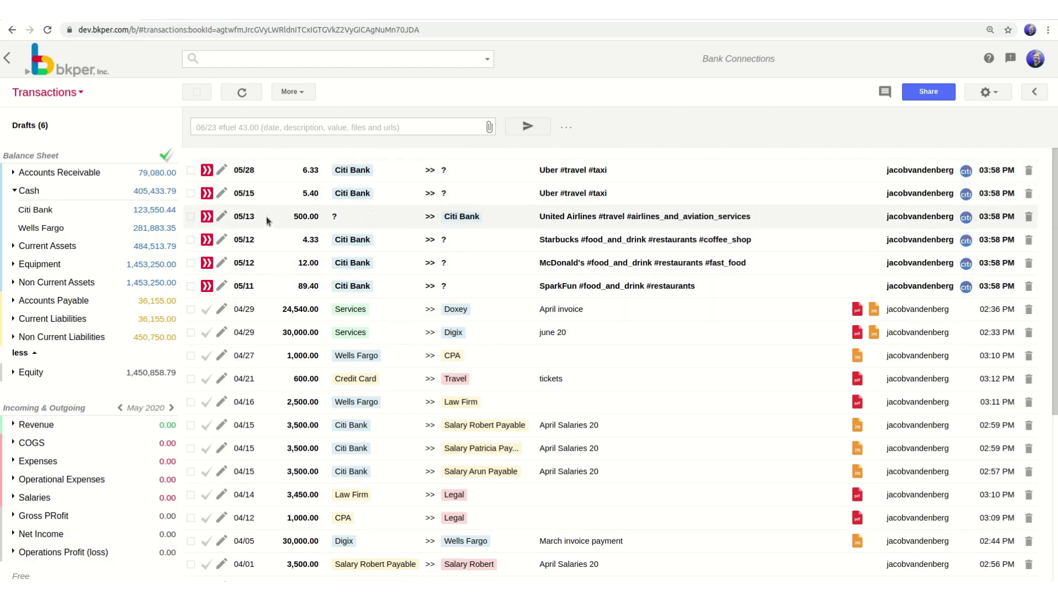
Post the 05/11 SparkFun draft to Food, then the 05/12 Starbucks and McDonald's drafts.
{"action": "left_click", "coordinate": [222, 286]}
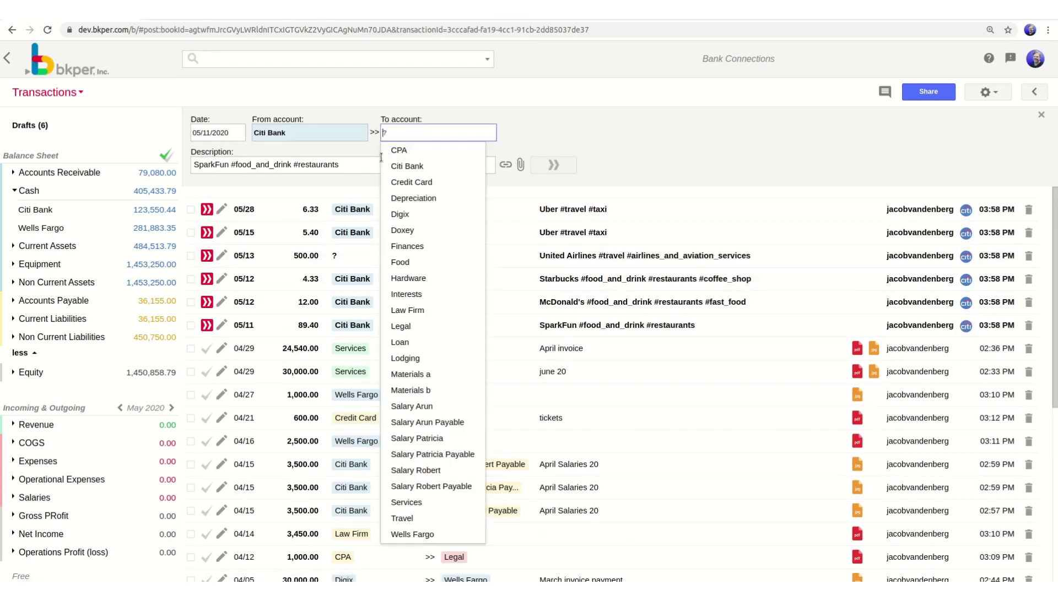
{"action": "left_click", "coordinate": [415, 263]}
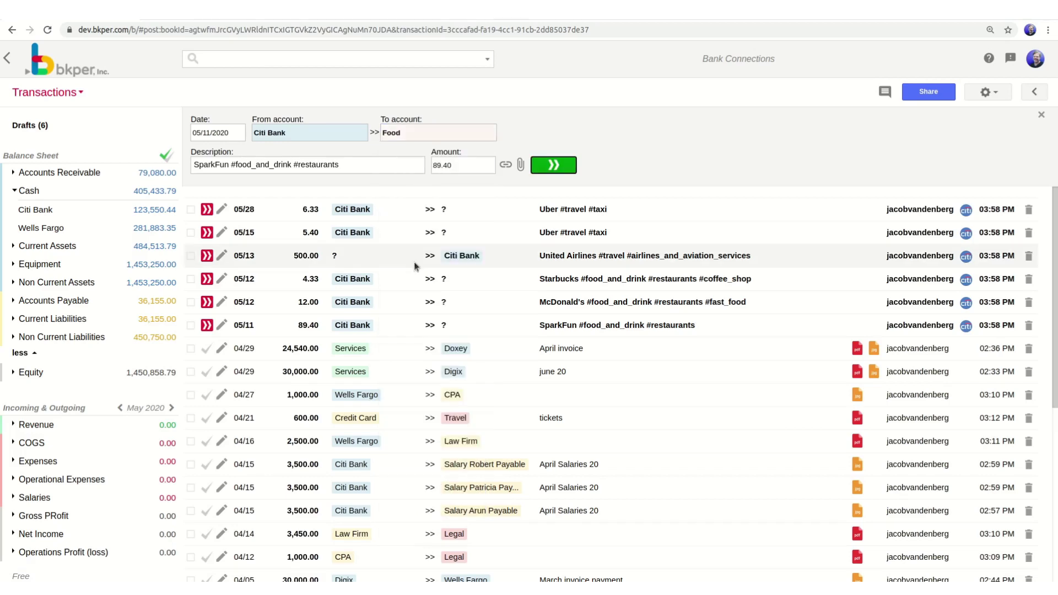
{"action": "left_click", "coordinate": [564, 168]}
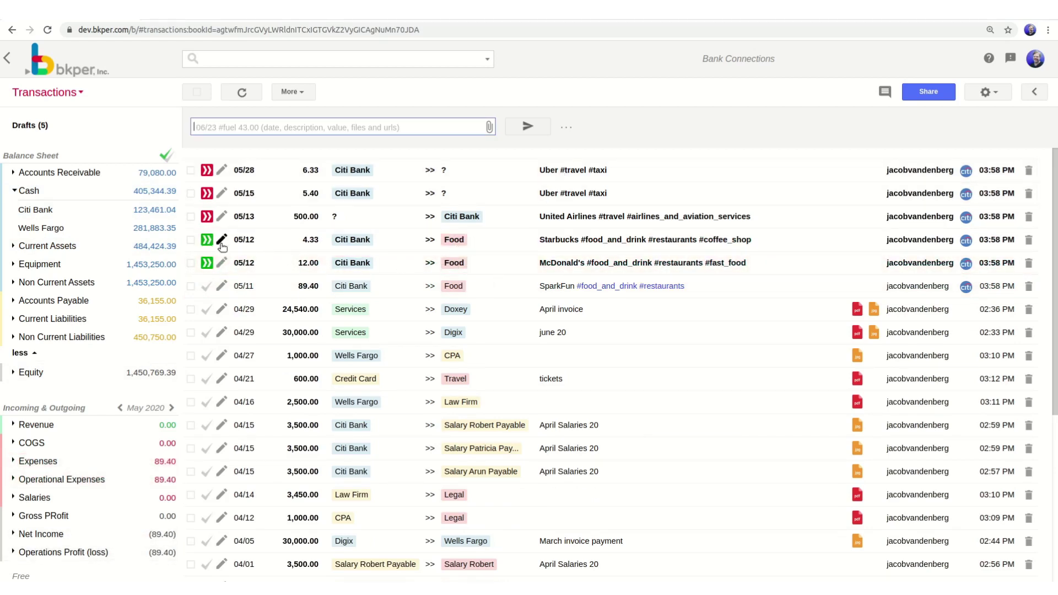
{"action": "left_click", "coordinate": [206, 241]}
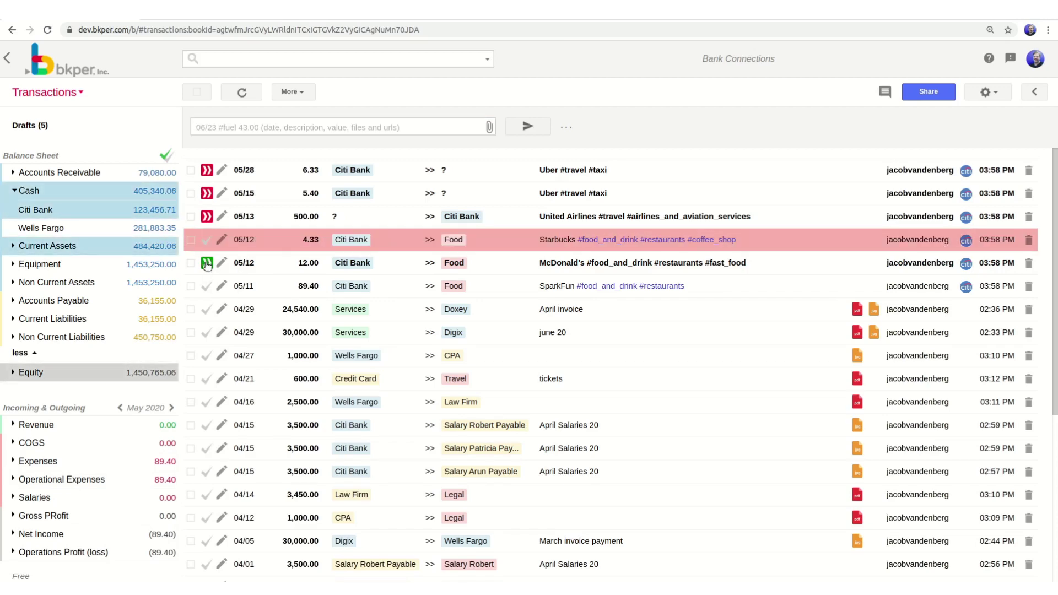
{"action": "left_click", "coordinate": [207, 263]}
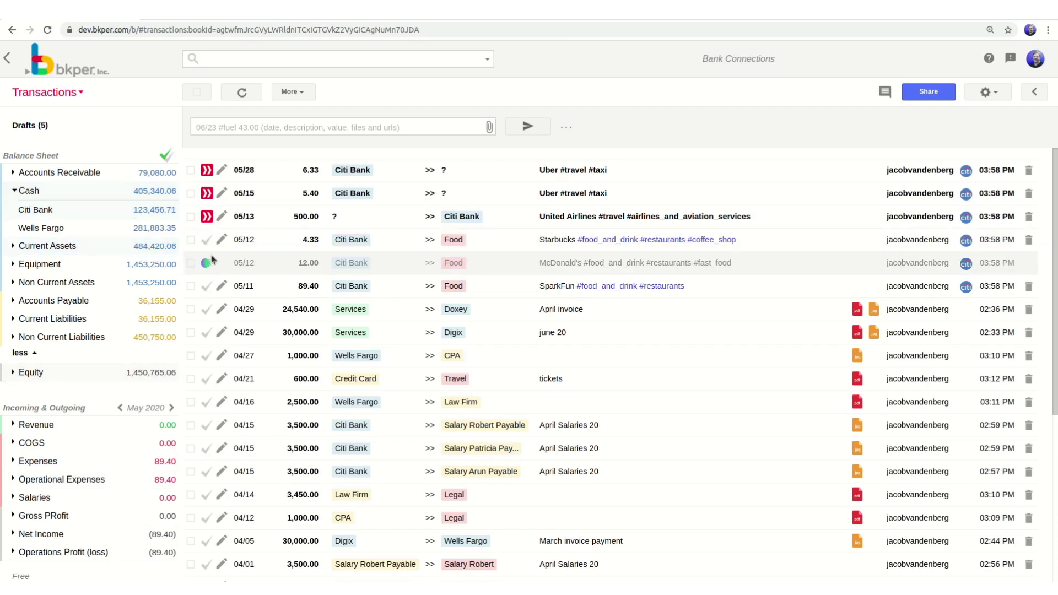
Post the 05/13 United Airlines draft from Citi Bank to Travel.
{"action": "left_click", "coordinate": [221, 217]}
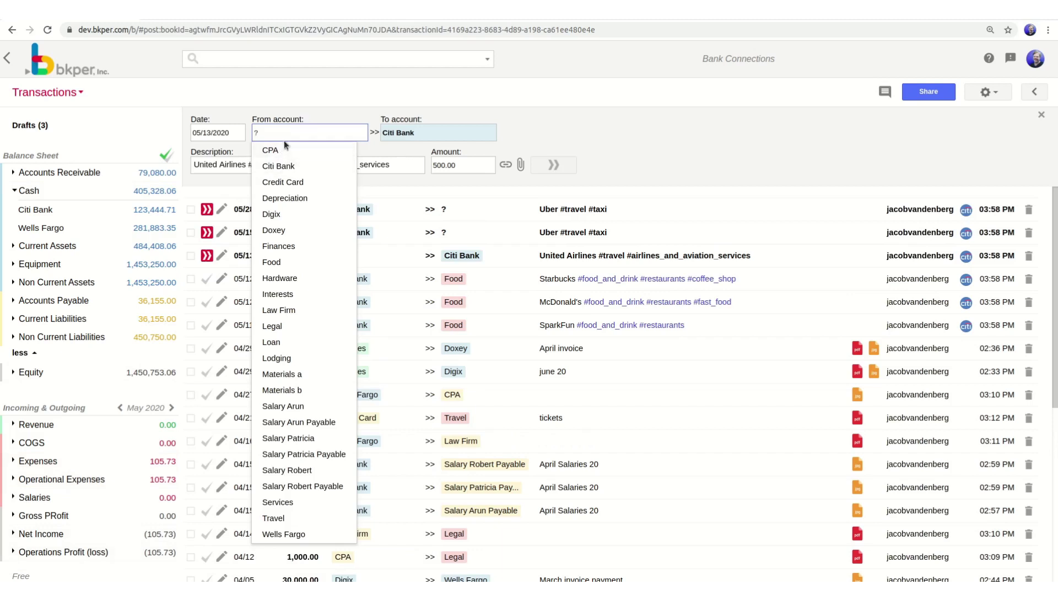
{"action": "left_click", "coordinate": [282, 166]}
{"action": "left_click", "coordinate": [418, 135]}
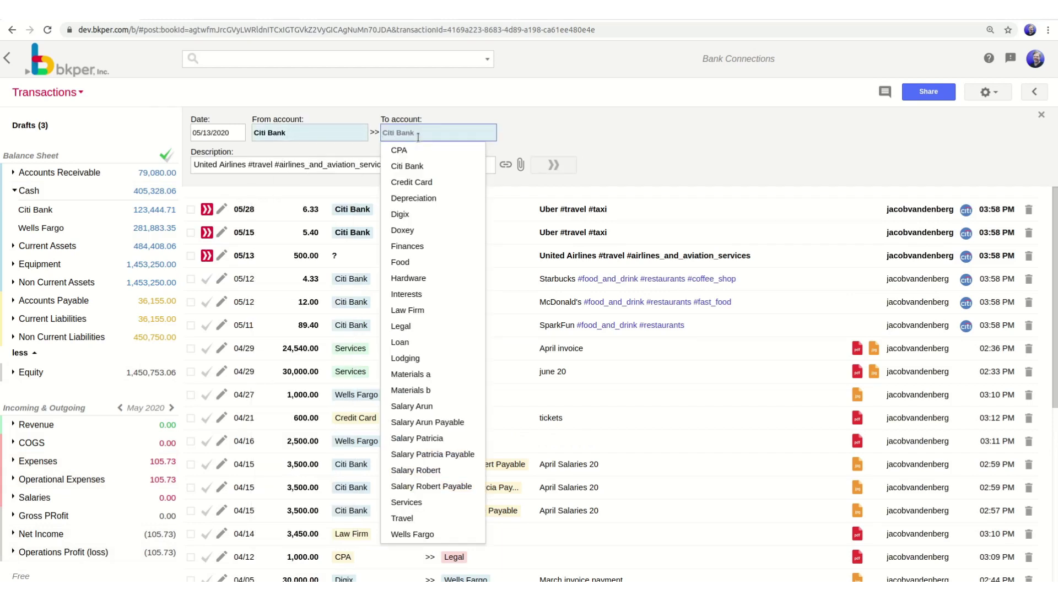
{"action": "type", "text": "trav"}
{"action": "left_click", "coordinate": [414, 154]}
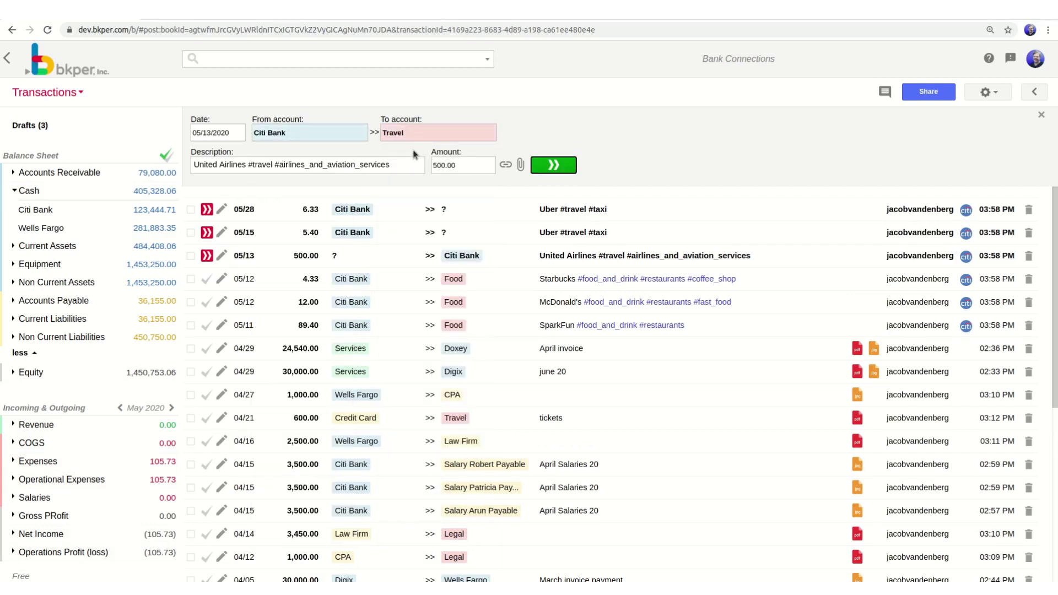
{"action": "left_click", "coordinate": [553, 164]}
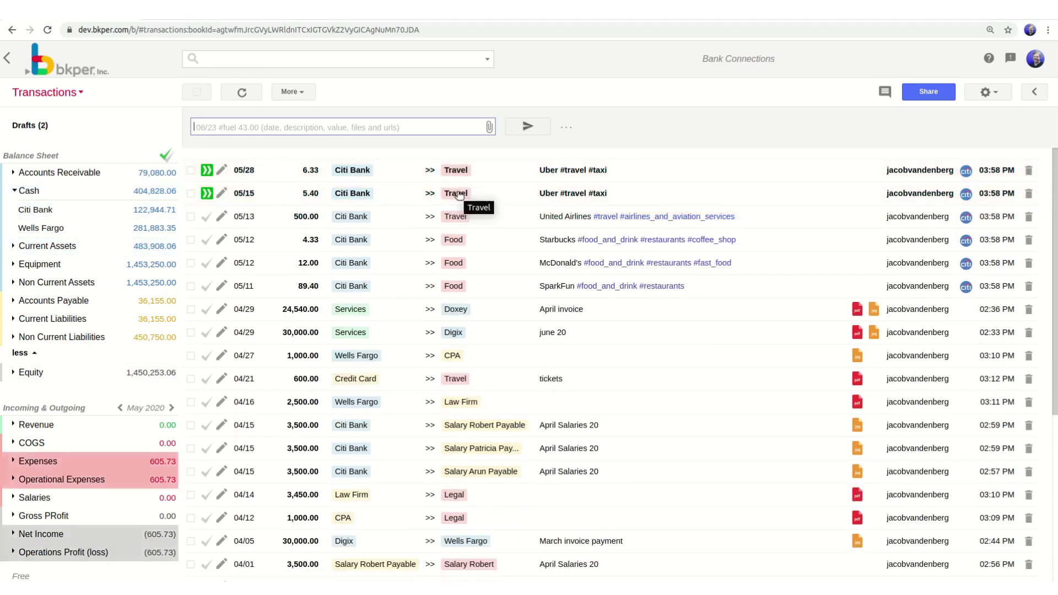
Post the 05/15 and 05/28 Uber drafts to Travel.
{"action": "left_click", "coordinate": [207, 191]}
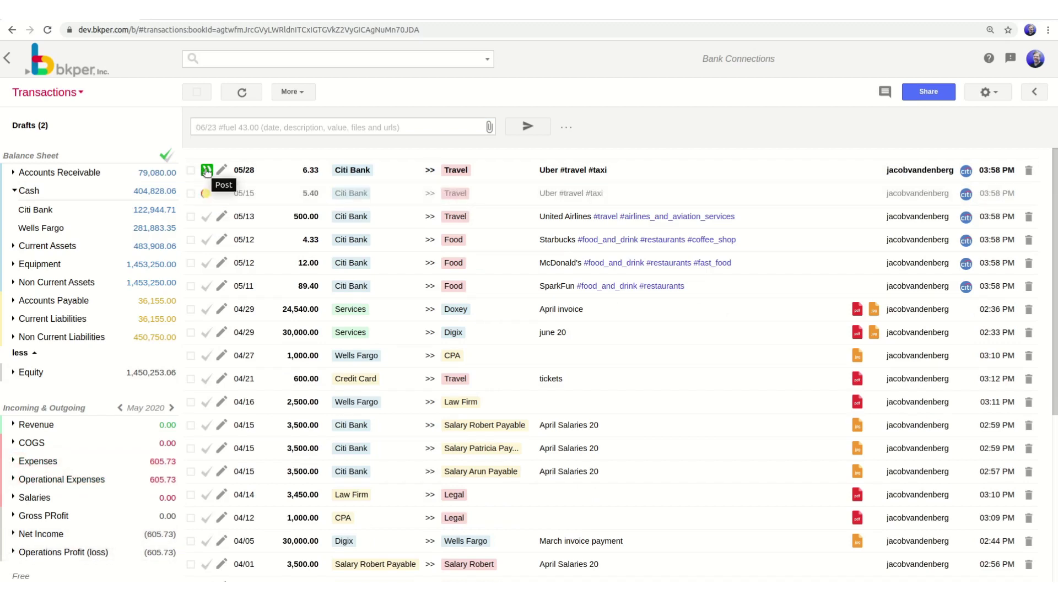
{"action": "left_click", "coordinate": [207, 170]}
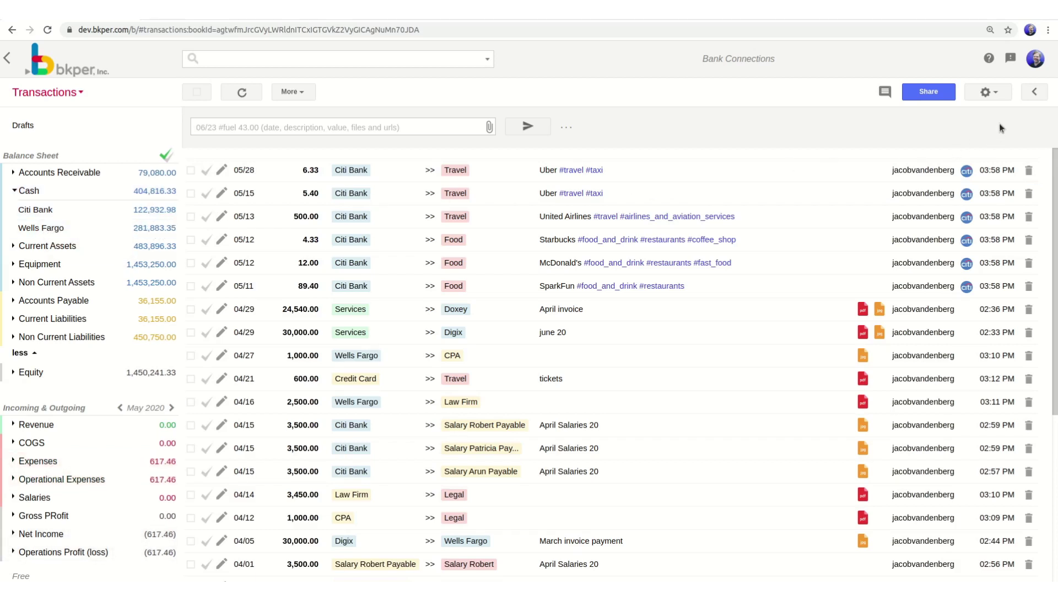
{"action": "left_click", "coordinate": [1000, 95]}
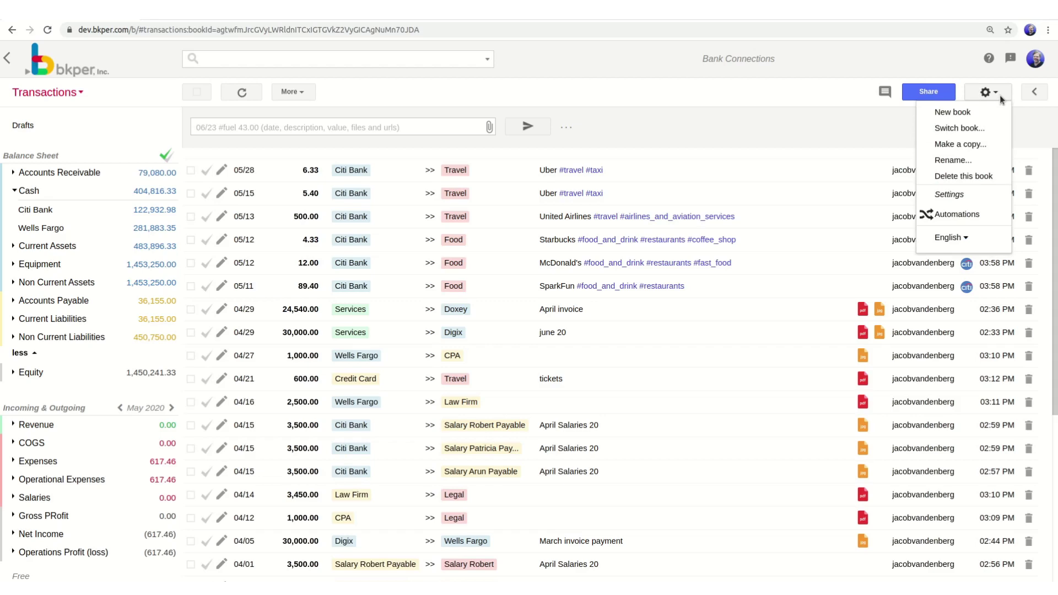
Go through Automations, Banks (beta) and the United States to Plaid's bank selection list.
{"action": "left_click", "coordinate": [986, 212]}
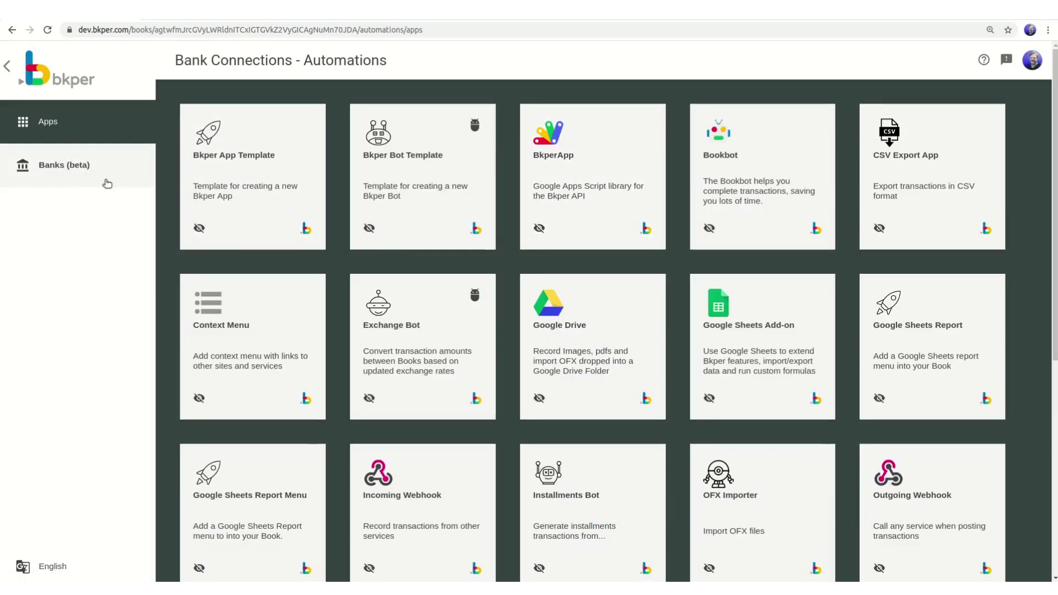
{"action": "left_click", "coordinate": [62, 172]}
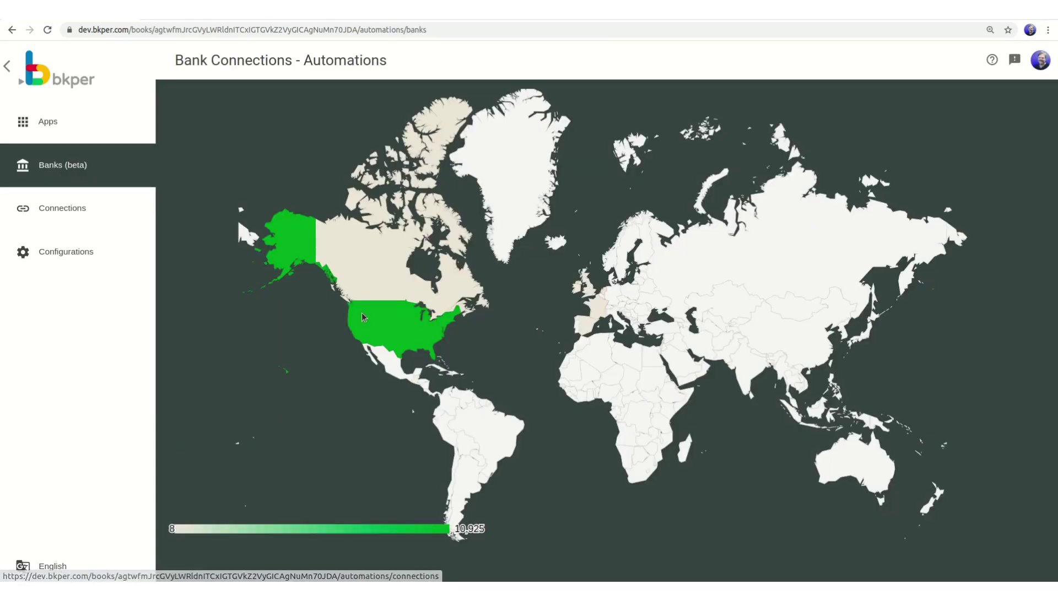
{"action": "left_click", "coordinate": [391, 325]}
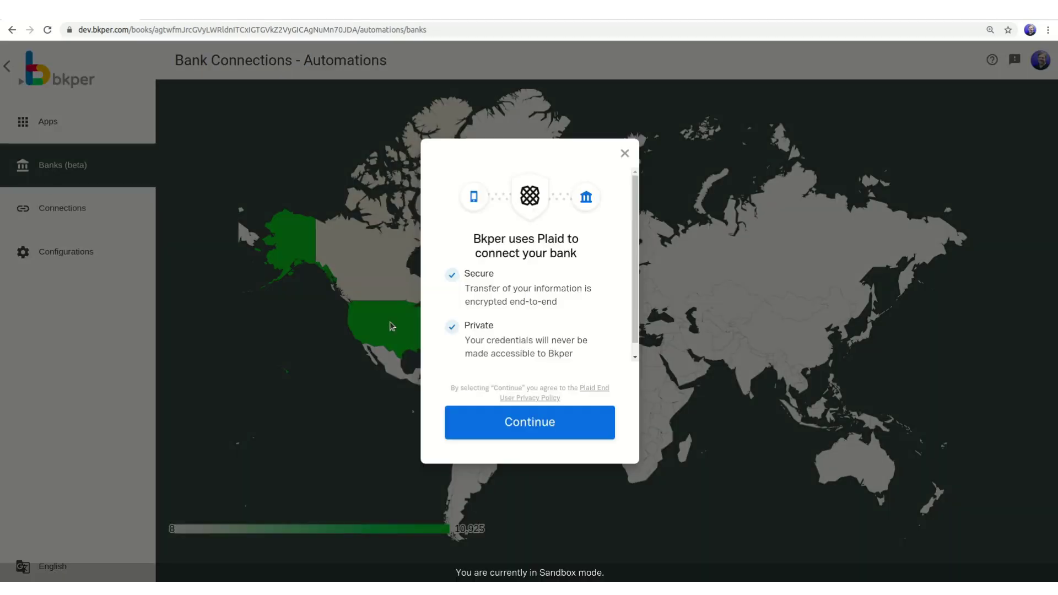
{"action": "left_click", "coordinate": [524, 432]}
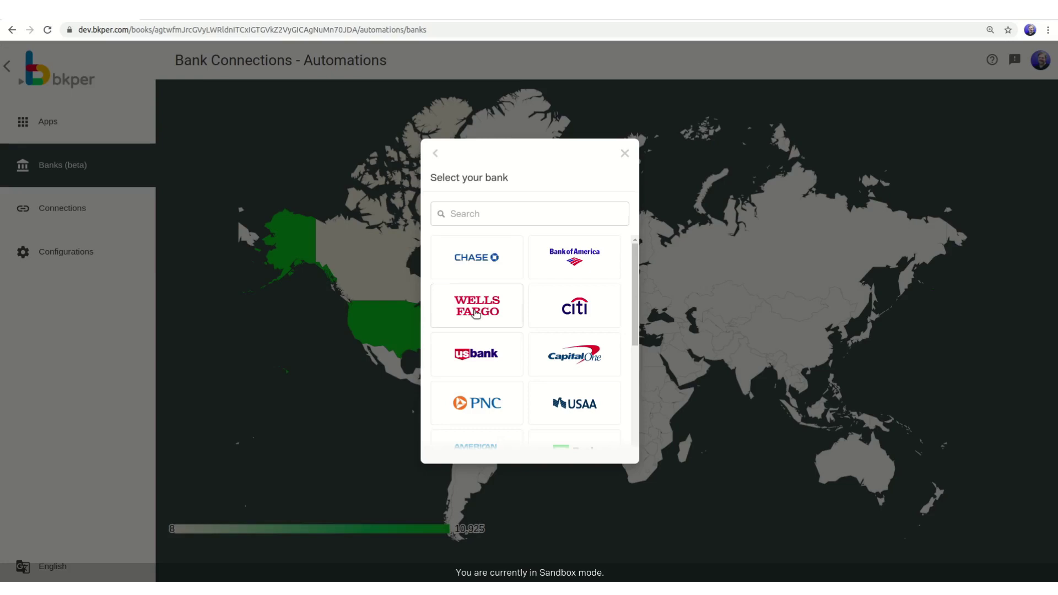
Select Wells Fargo, log in with the sandbox username and password, and confirm success.
{"action": "left_click", "coordinate": [477, 313]}
{"action": "left_click", "coordinate": [473, 260]}
{"action": "type", "text": "user_"}
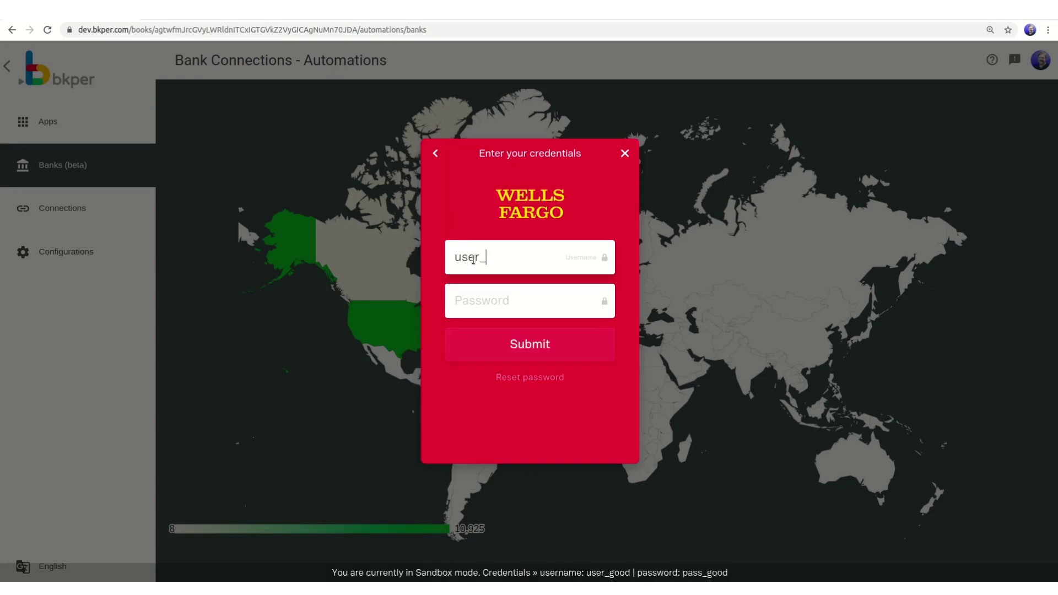
{"action": "left_click", "coordinate": [455, 303]}
{"action": "type", "text": "pass_good"}
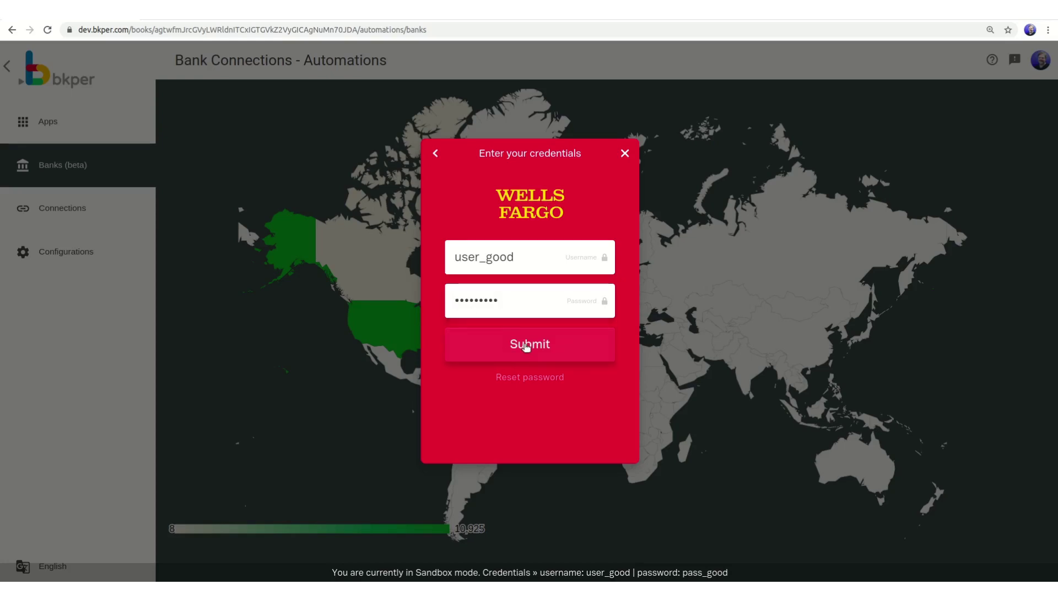
{"action": "left_click", "coordinate": [526, 345]}
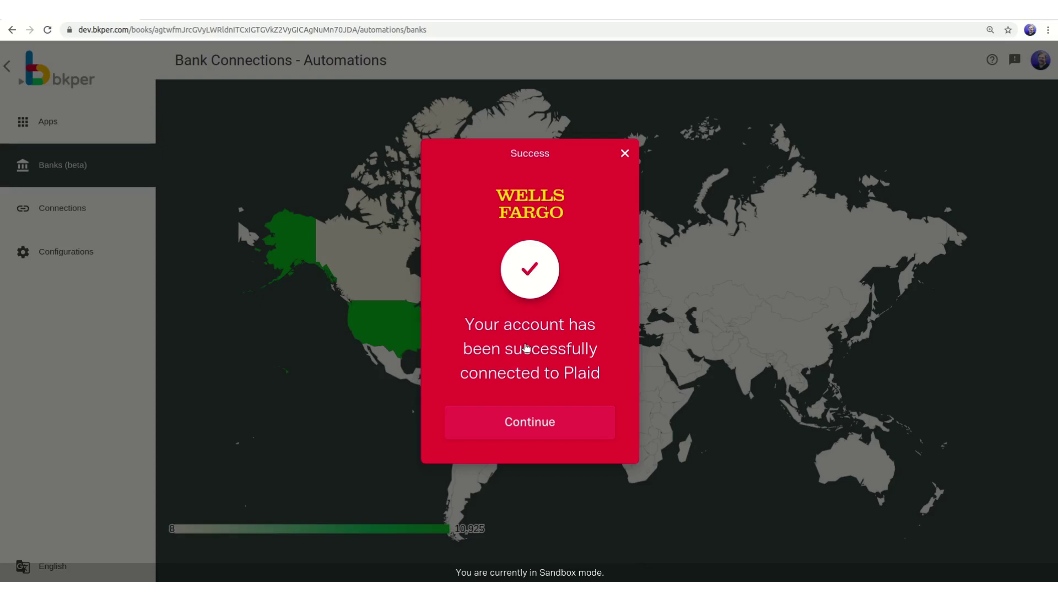
{"action": "left_click", "coordinate": [530, 422]}
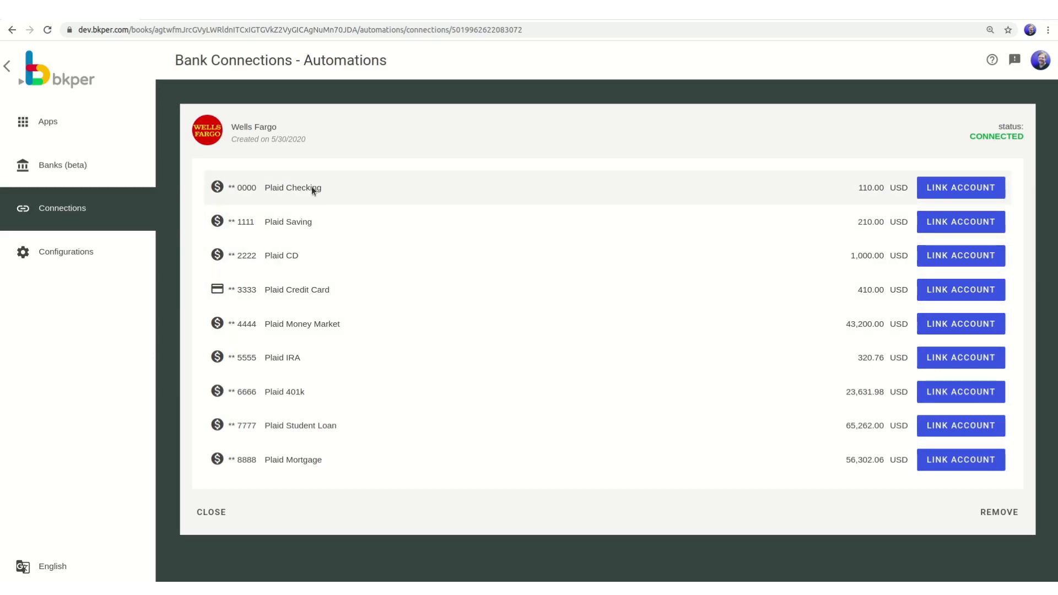
Link Plaid Checking to the Wells Fargo book account with 30 days of history and save.
{"action": "left_click", "coordinate": [959, 187]}
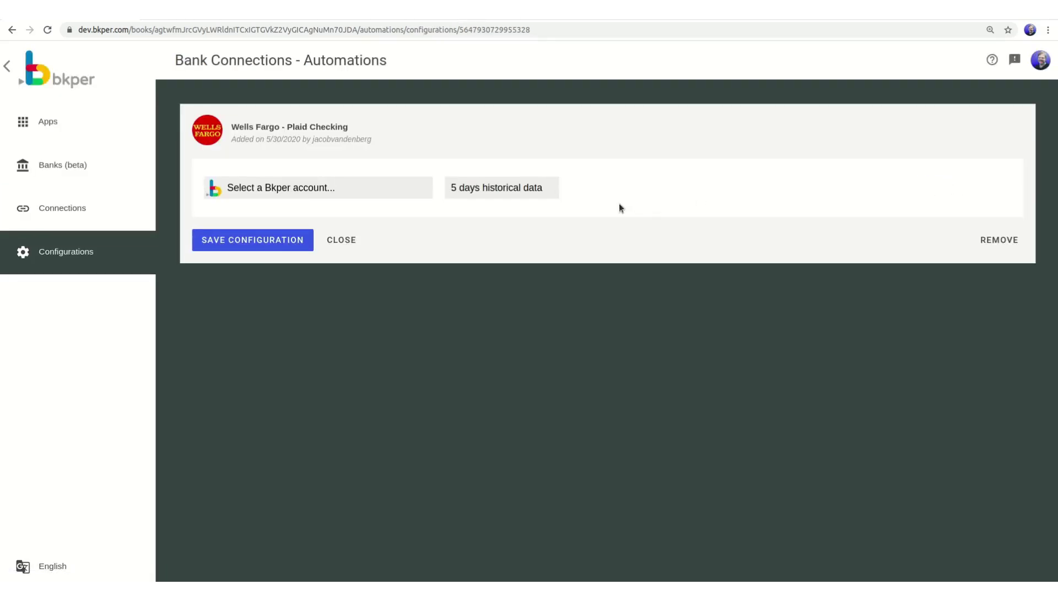
{"action": "left_click", "coordinate": [257, 190]}
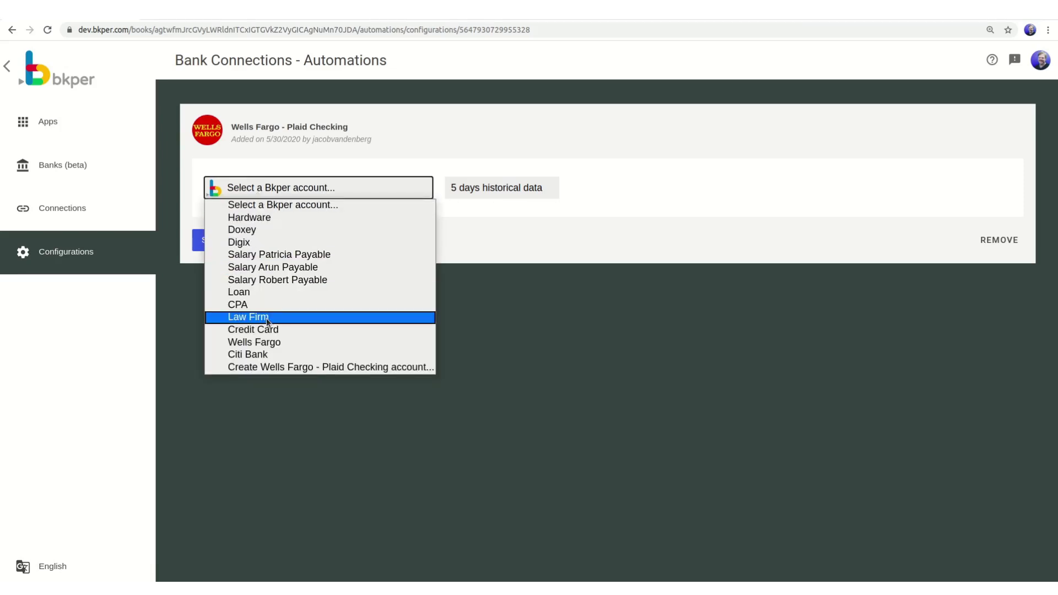
{"action": "left_click", "coordinate": [275, 345]}
{"action": "left_click", "coordinate": [515, 190]}
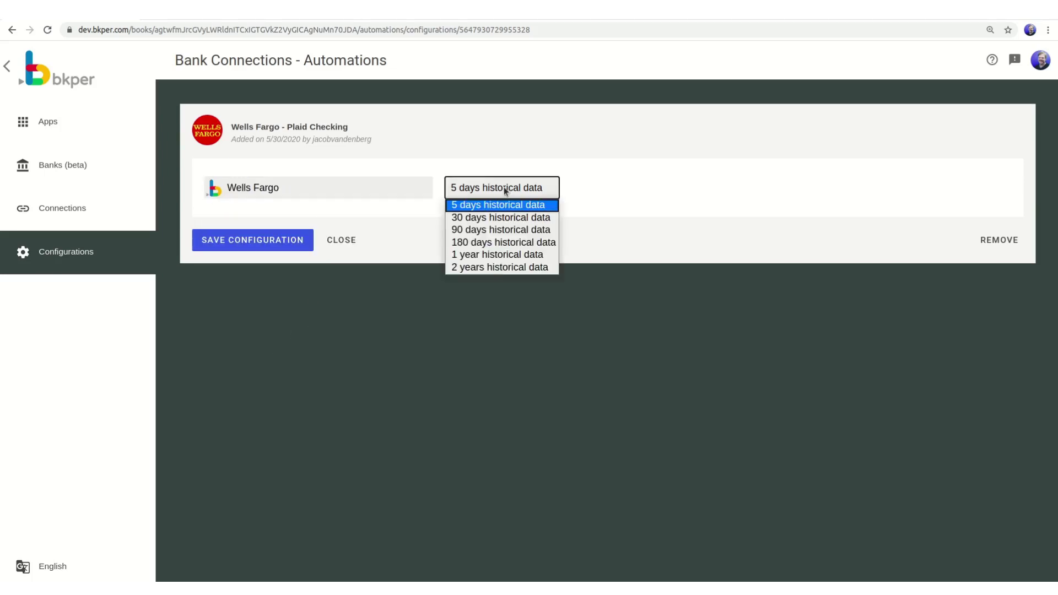
{"action": "left_click", "coordinate": [494, 219]}
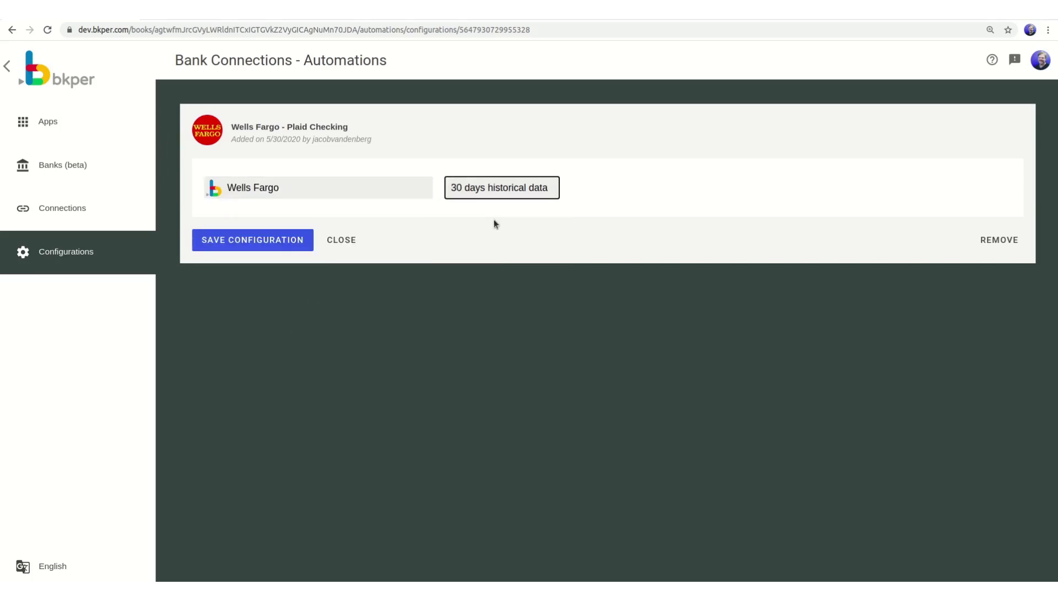
{"action": "left_click", "coordinate": [283, 242]}
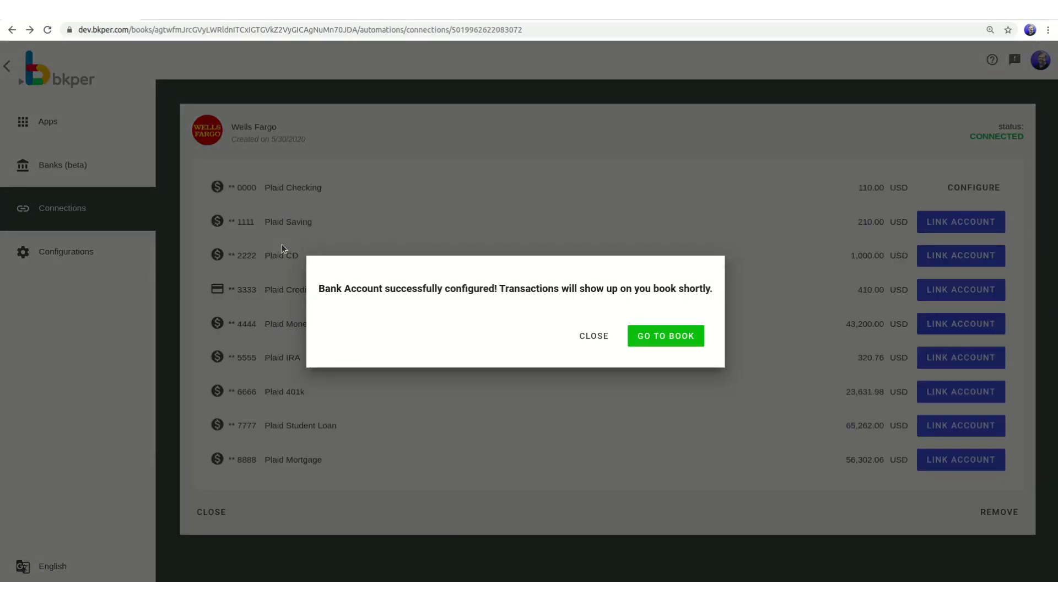
{"action": "left_click", "coordinate": [596, 335]}
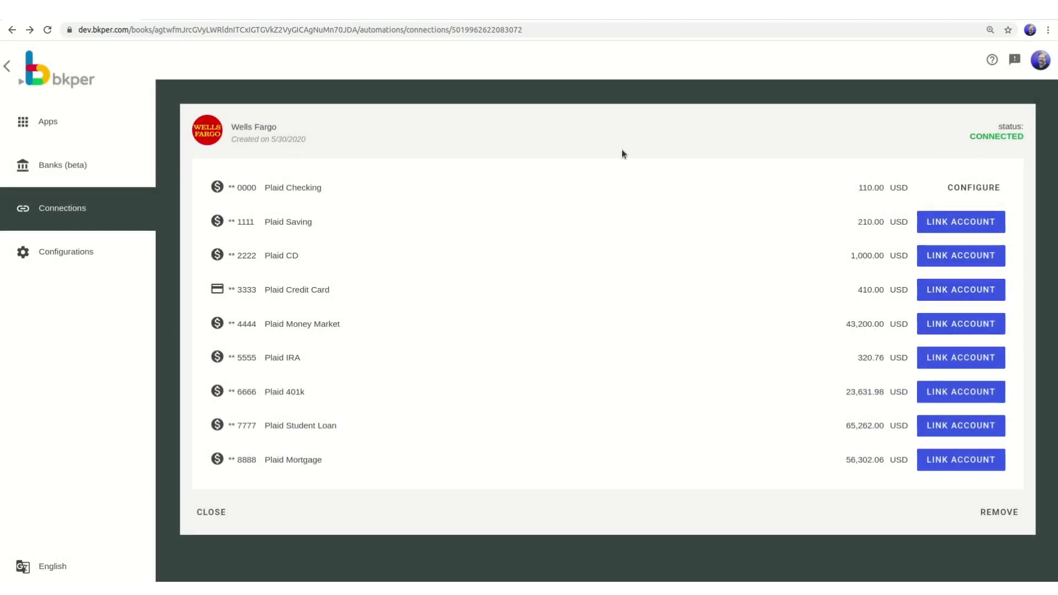
Back in the transactions, post the 05/28 and 05/15 Wells Fargo Uber drafts.
{"action": "left_click", "coordinate": [7, 67]}
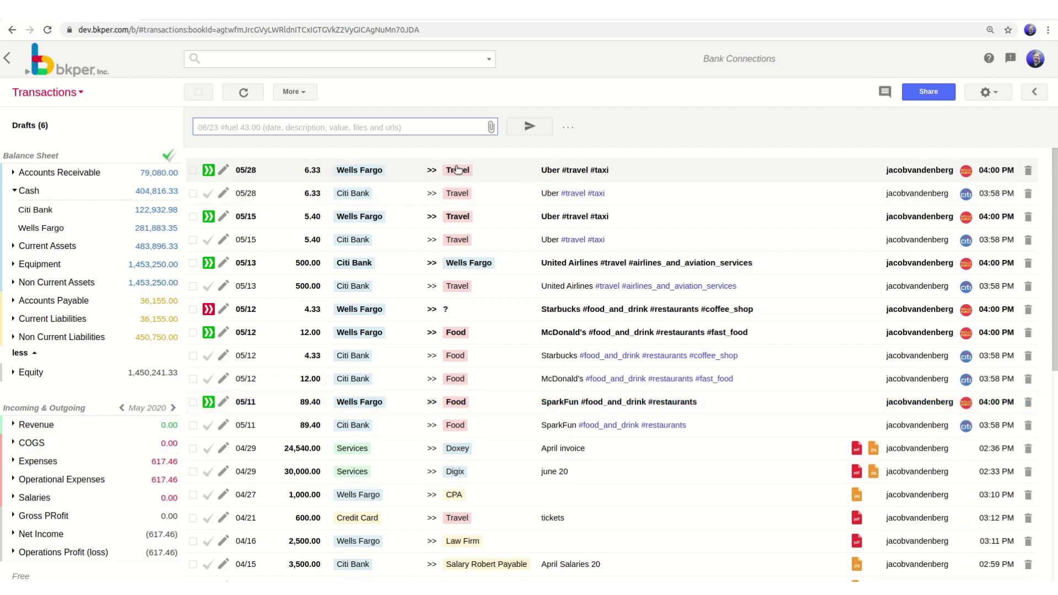
{"action": "left_click", "coordinate": [209, 171]}
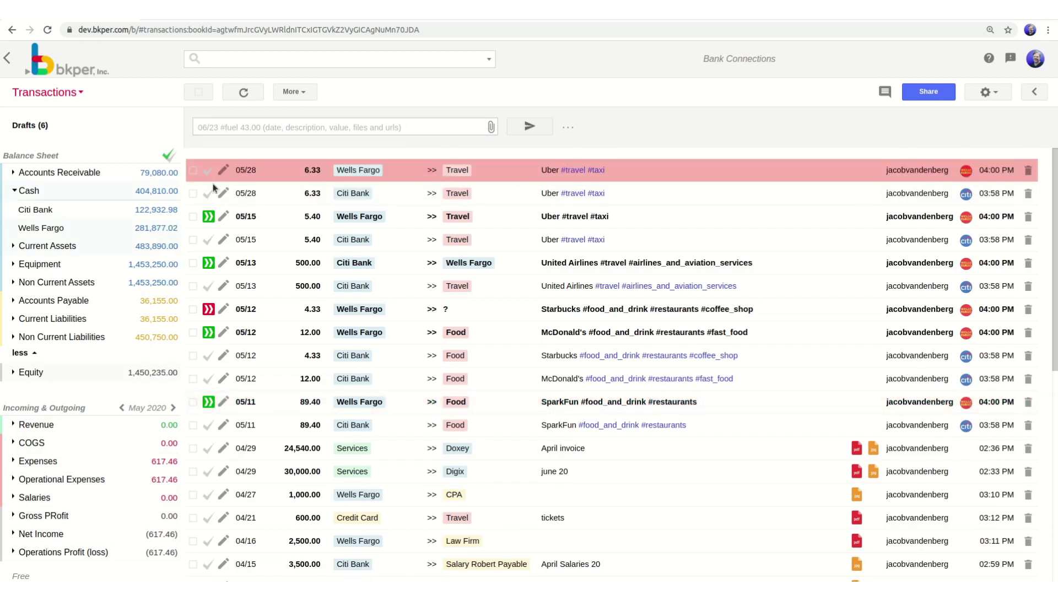
{"action": "left_click", "coordinate": [210, 216]}
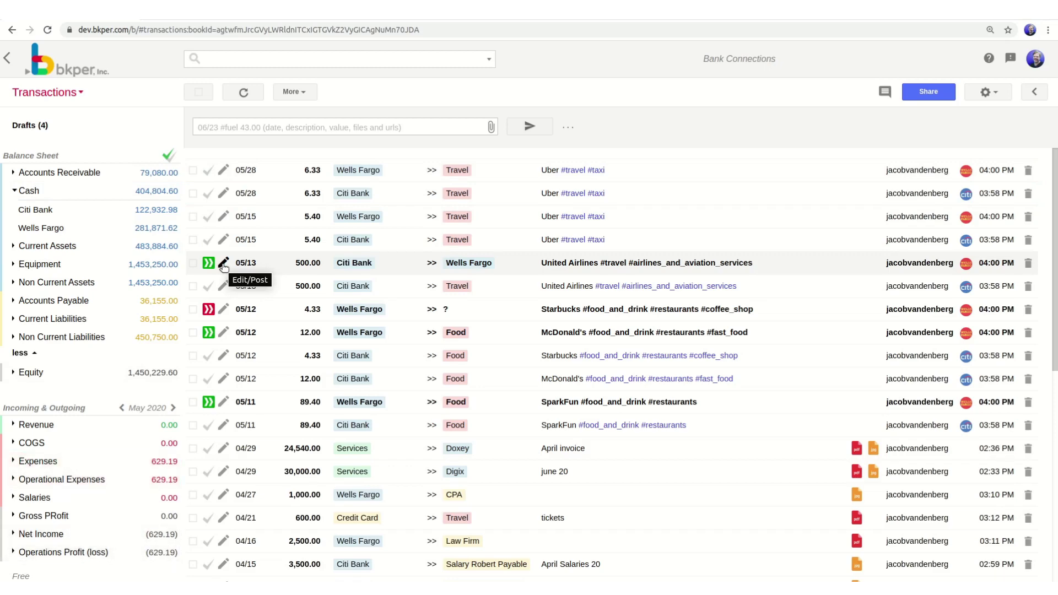
Recategorize the 05/13 United Airlines 500.00 draft from Wells Fargo to Travel and post it.
{"action": "left_click", "coordinate": [223, 265]}
{"action": "left_click", "coordinate": [275, 133]}
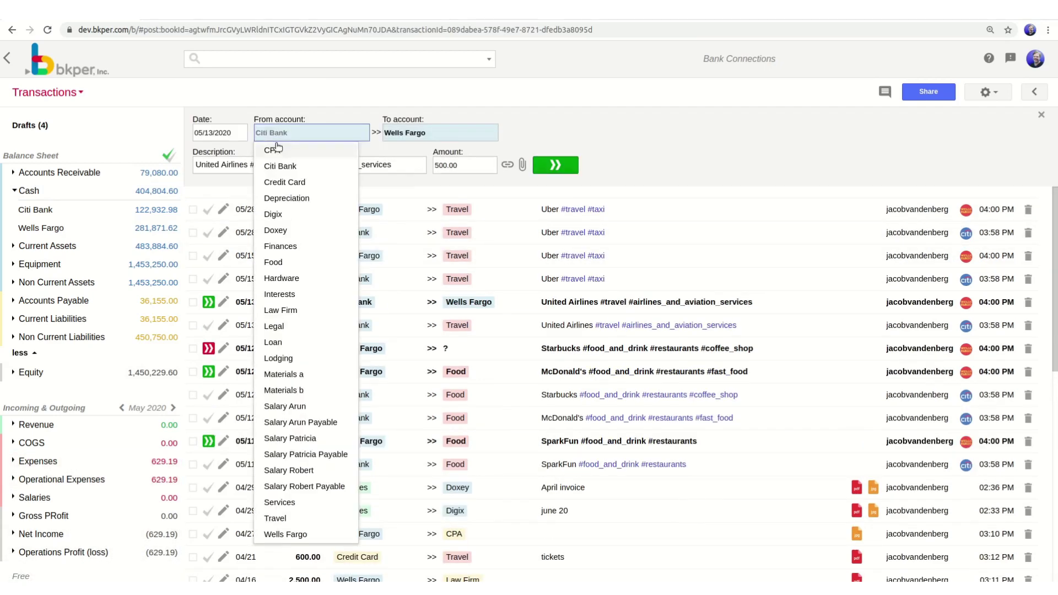
{"action": "left_click", "coordinate": [294, 535]}
{"action": "left_click", "coordinate": [395, 132]}
{"action": "type", "text": "tr"}
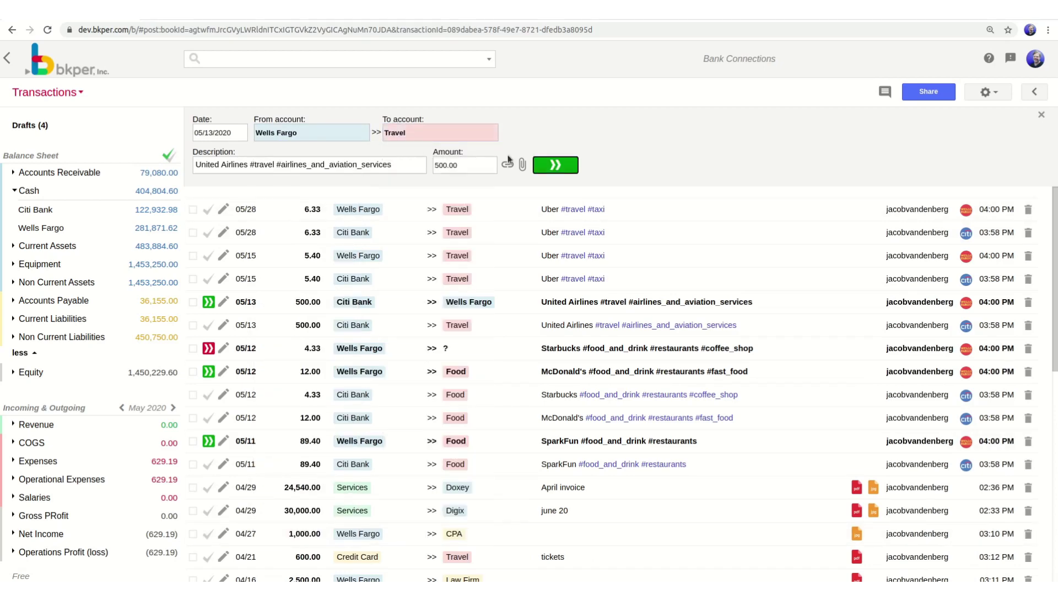
{"action": "left_click", "coordinate": [553, 165]}
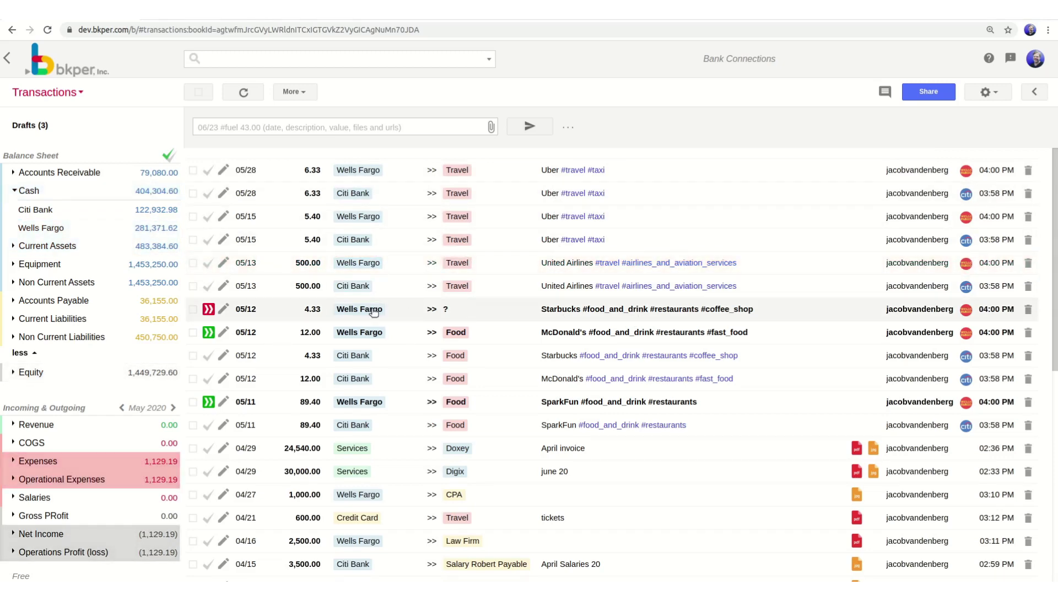
Categorize the 05/12 Starbucks 4.33 draft as Food and post it.
{"action": "left_click", "coordinate": [223, 310]}
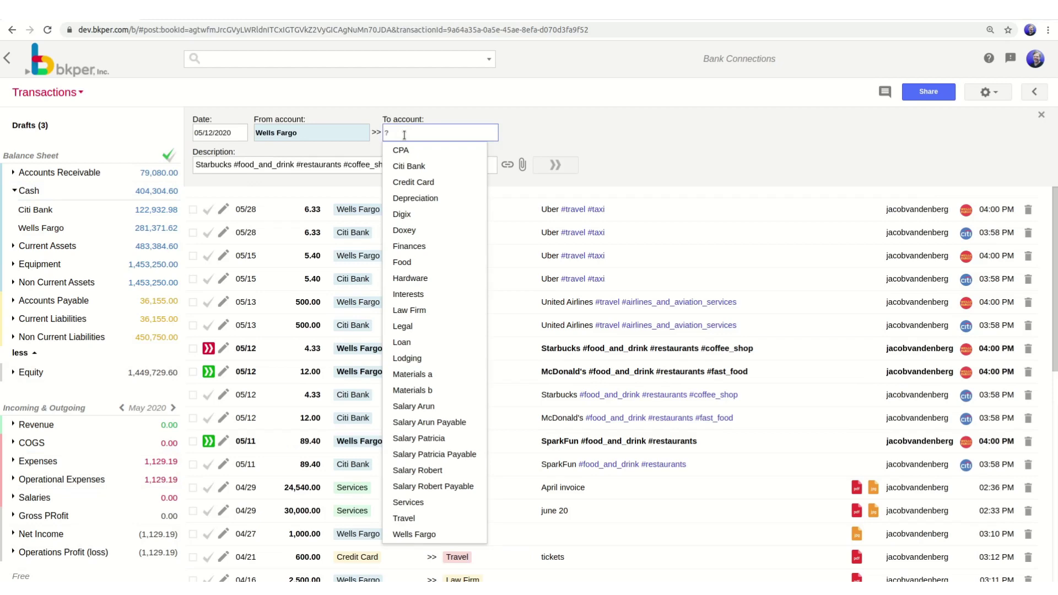
{"action": "type", "text": "f"}
{"action": "left_click", "coordinate": [406, 172]}
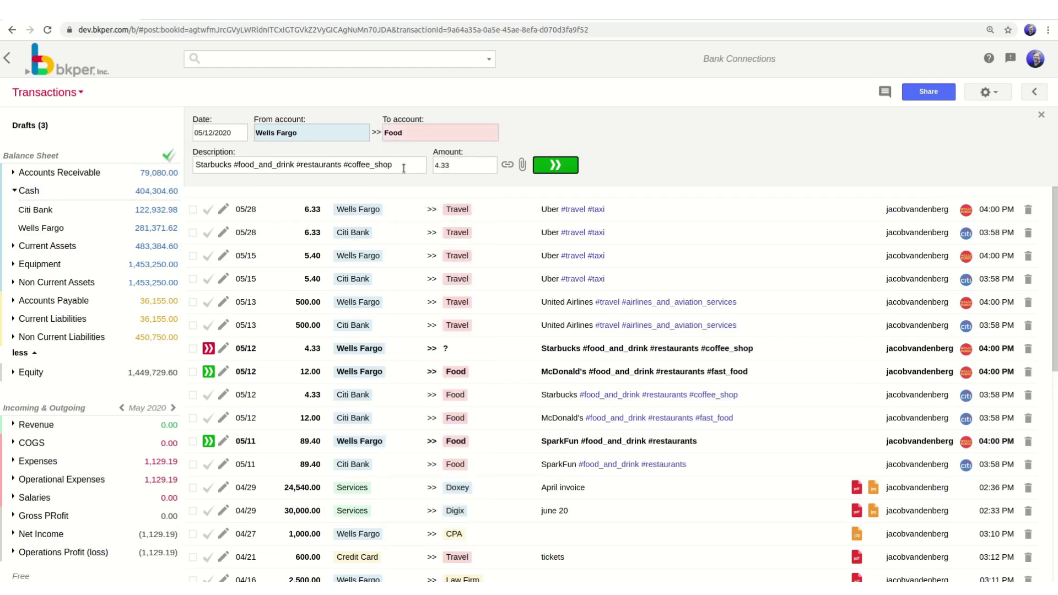
{"action": "left_click", "coordinate": [556, 166]}
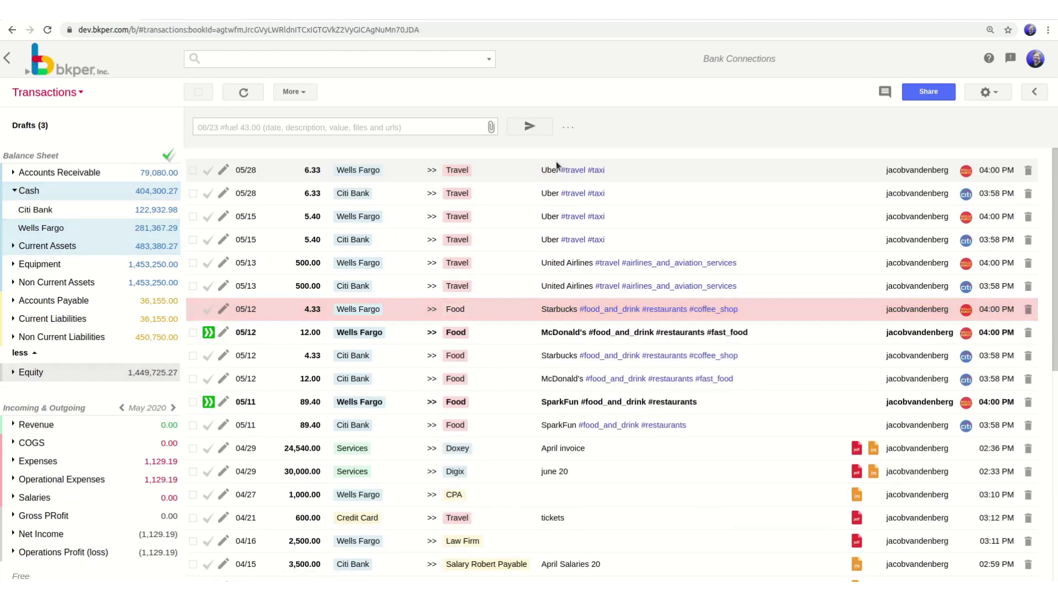
Post the McDonald's 12.00 and SparkFun 89.40 drafts, check Citi Bank, and collapse the Cash group.
{"action": "left_click", "coordinate": [208, 333]}
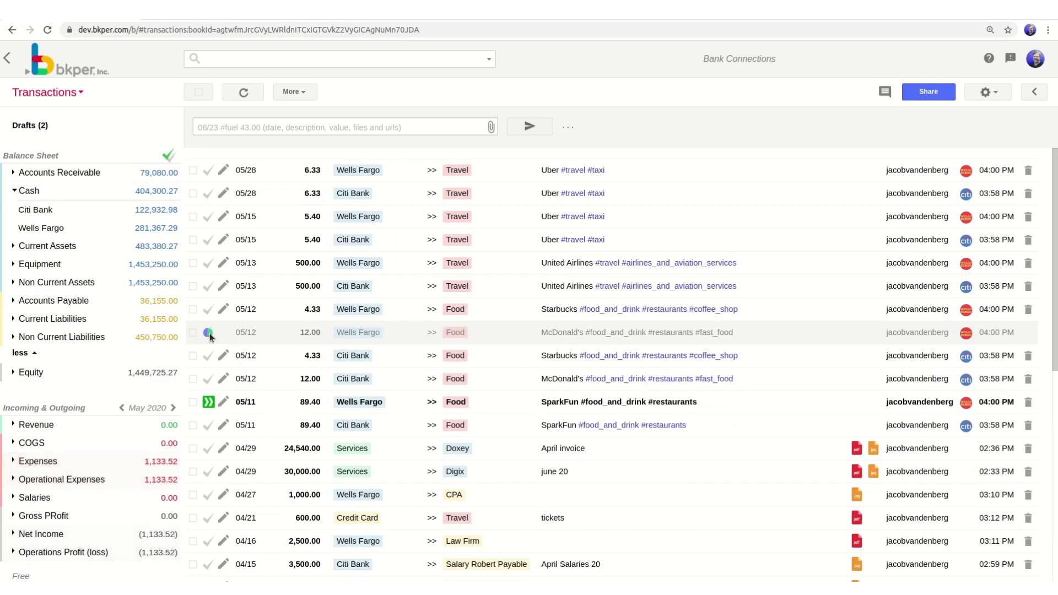
{"action": "left_click", "coordinate": [209, 402]}
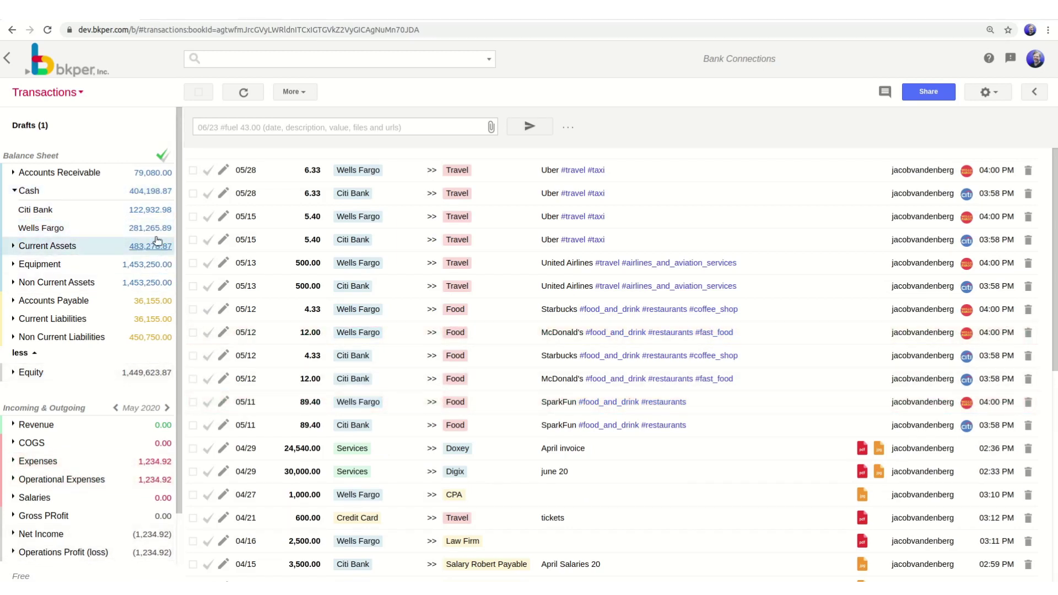
{"action": "left_click", "coordinate": [152, 219]}
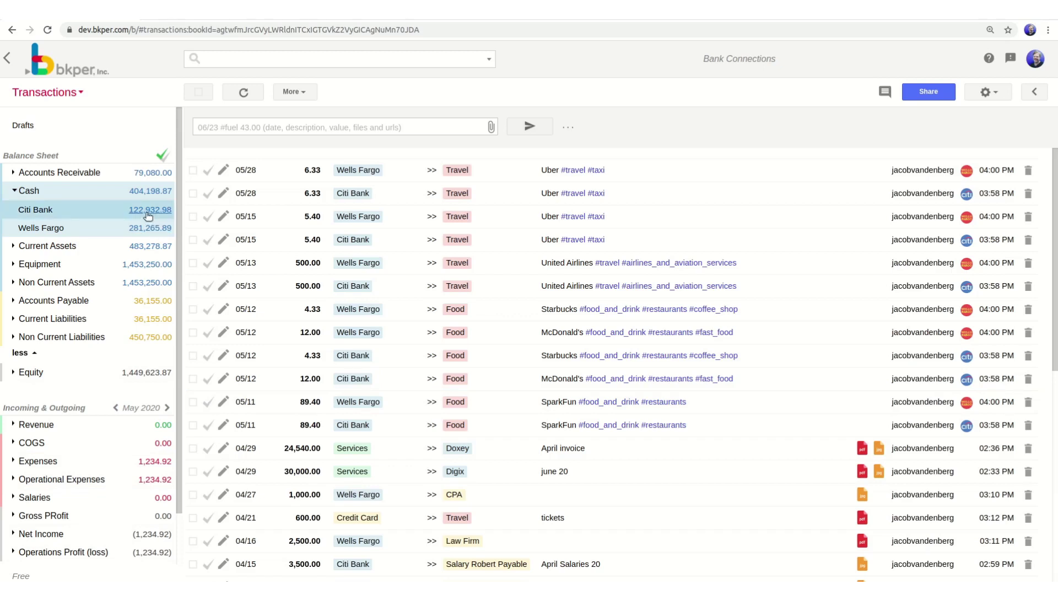
{"action": "left_click", "coordinate": [14, 191]}
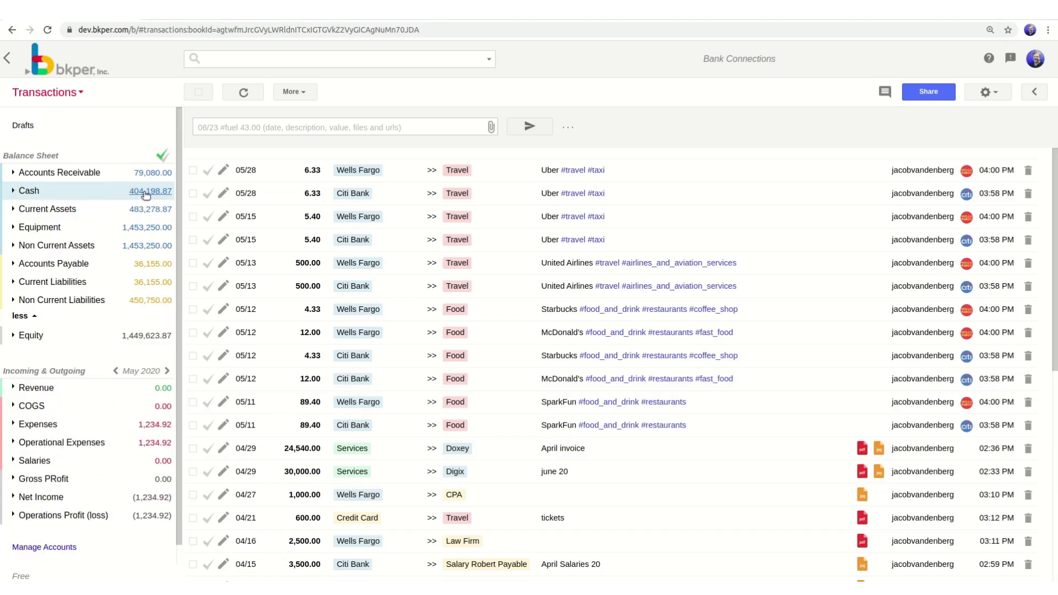